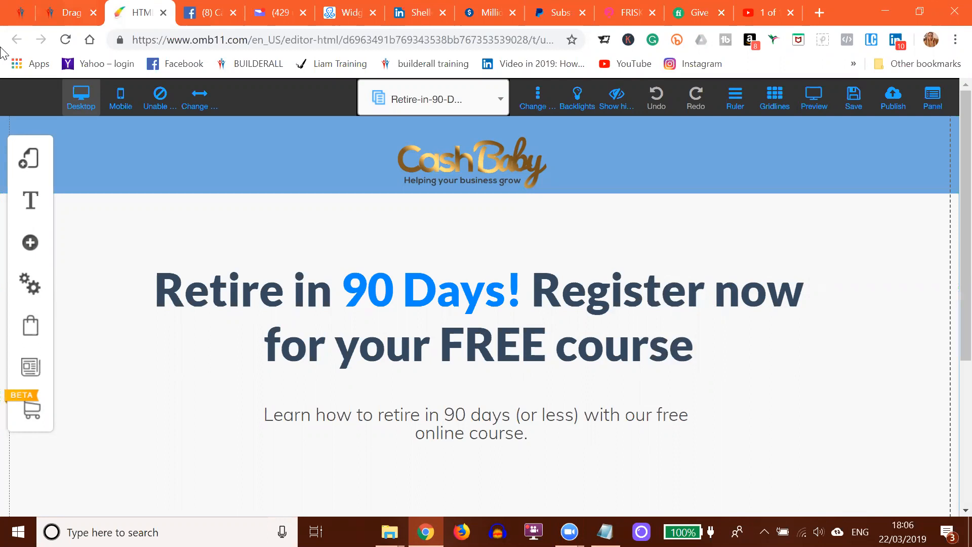
Step: Switch to the Builderall office page, dismiss the tutorial notification and look through the available affiliate funnels
click(21, 15)
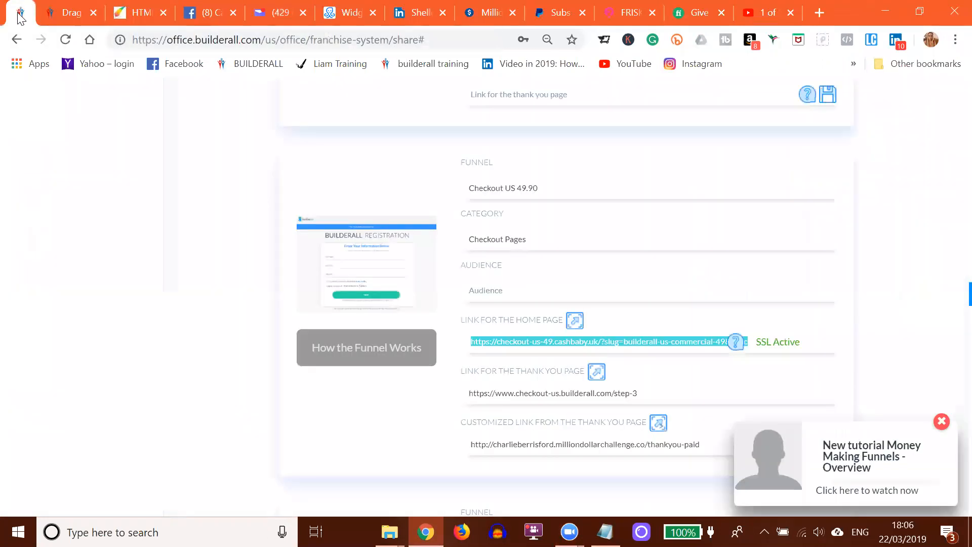
click(941, 422)
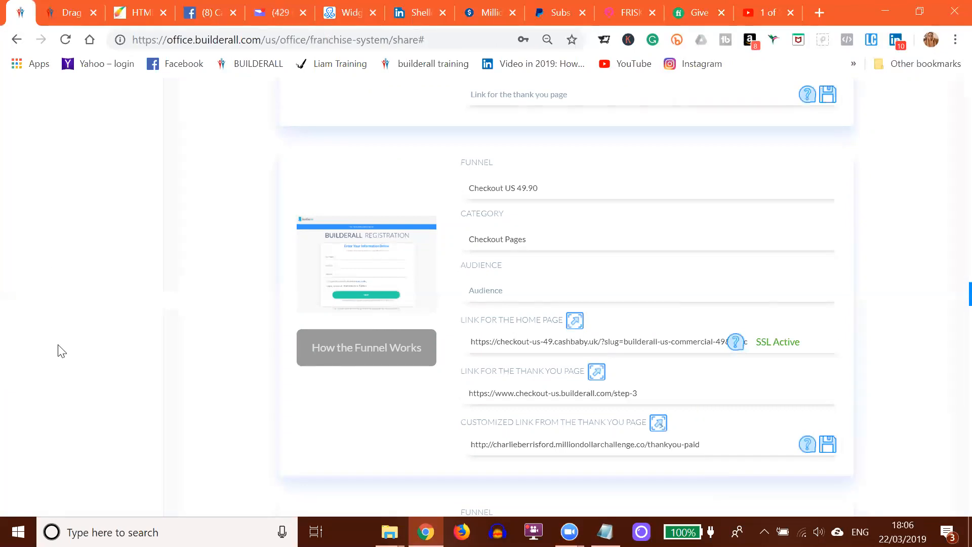
scroll(119, 300, up, 12)
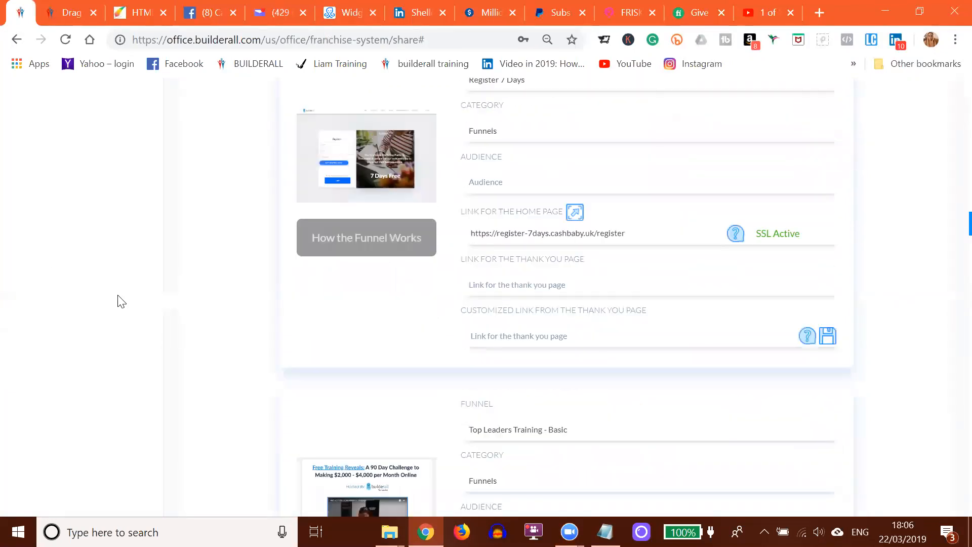
scroll(122, 301, up, 10)
scroll(122, 300, up, 5)
scroll(121, 301, up, 1)
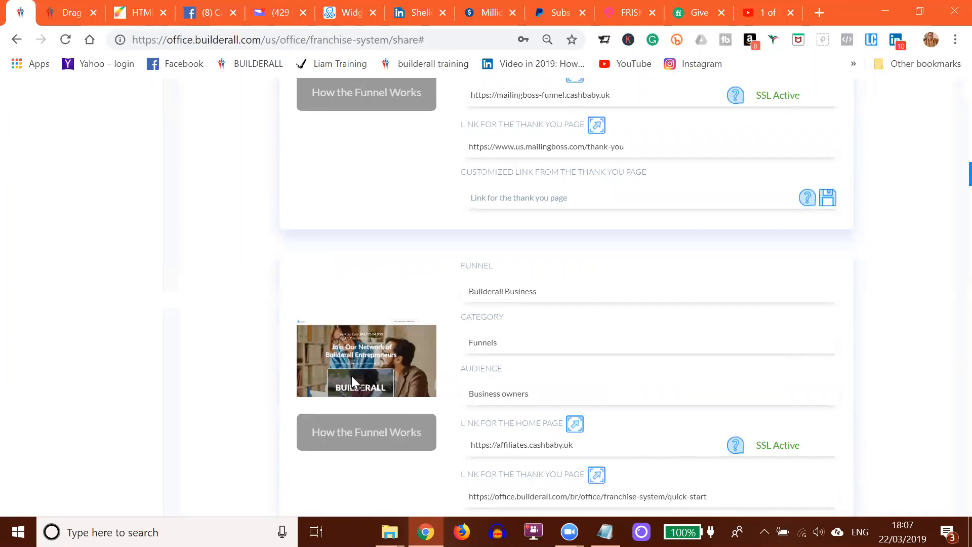
Step: Return to the page editor and open the settings of the Retire-in-90-Days page in the Bridge Funnel layout
click(125, 14)
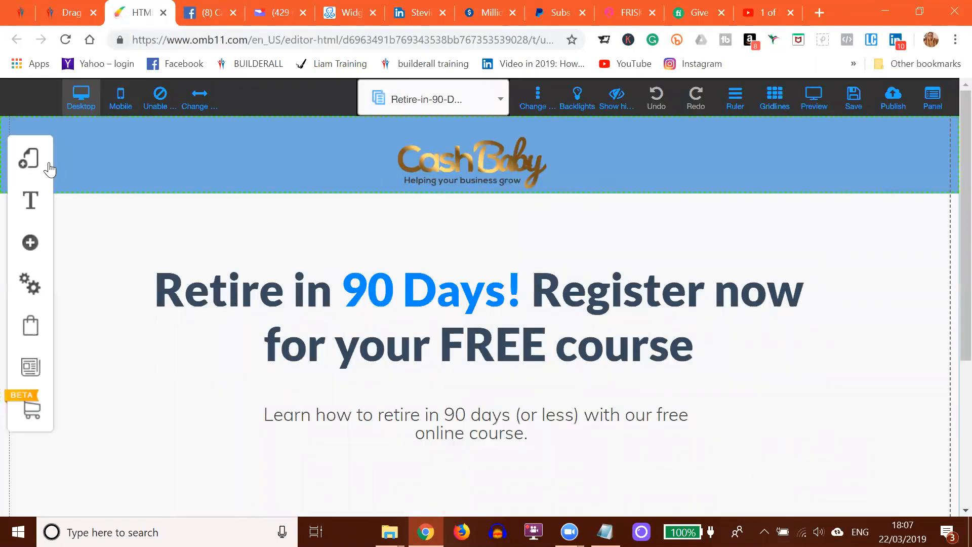
scroll(722, 337, down, 5)
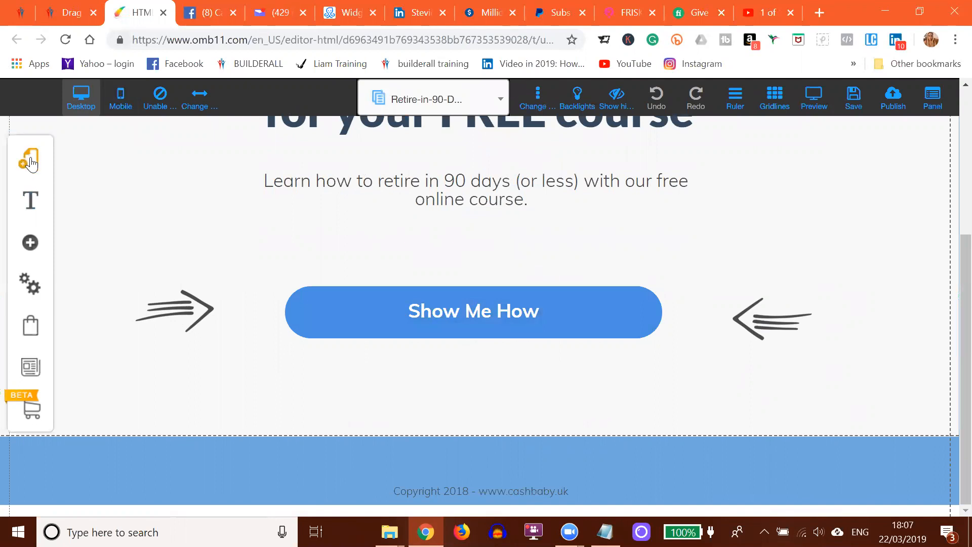
scroll(111, 204, up, 3)
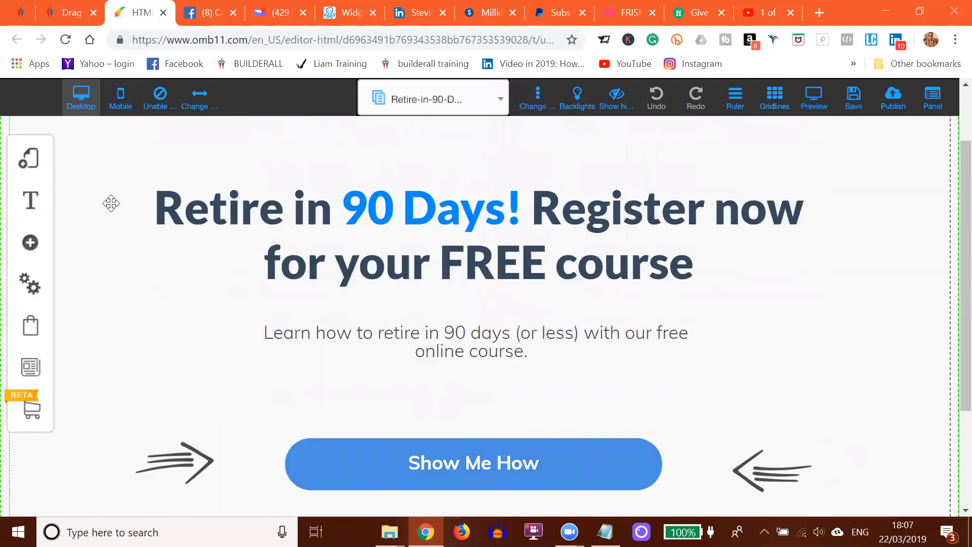
click(32, 158)
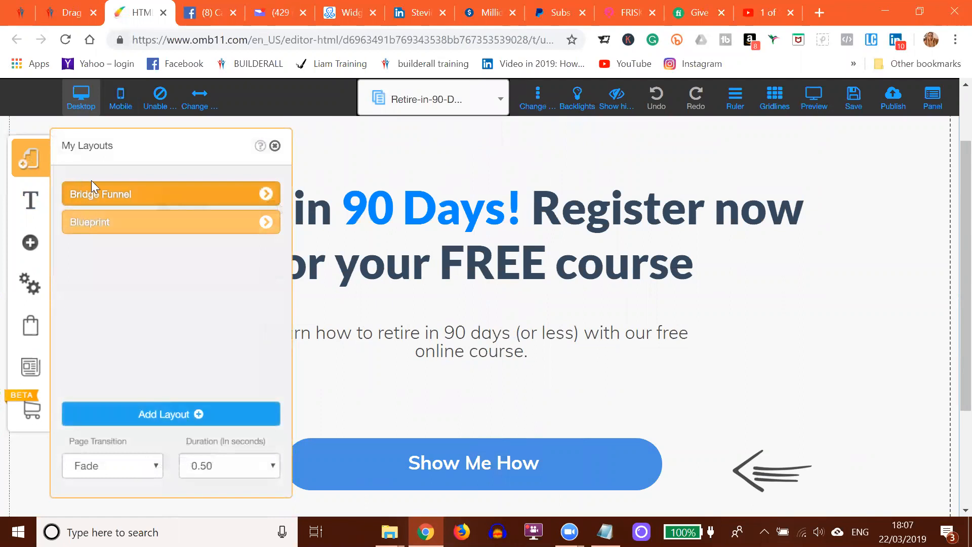
click(266, 194)
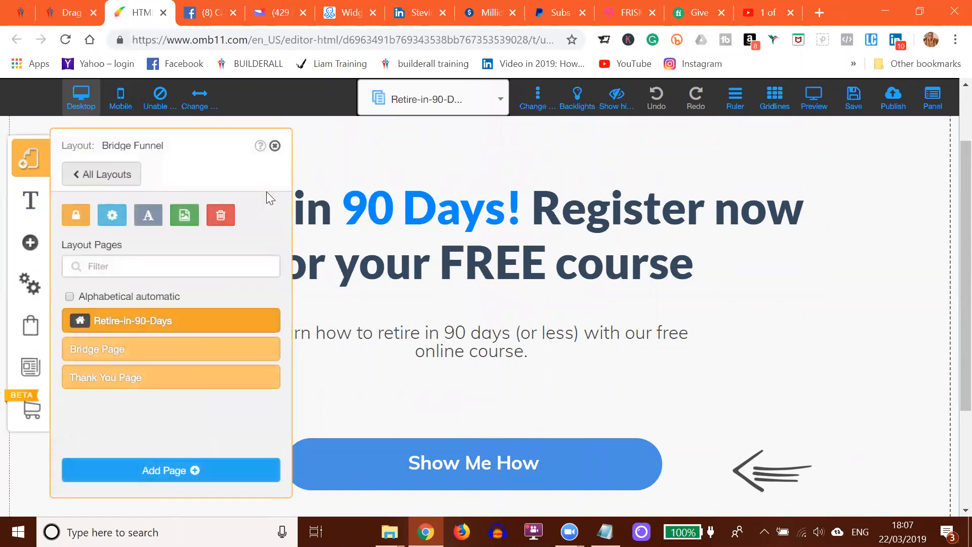
mouse_move(103, 321)
click(267, 321)
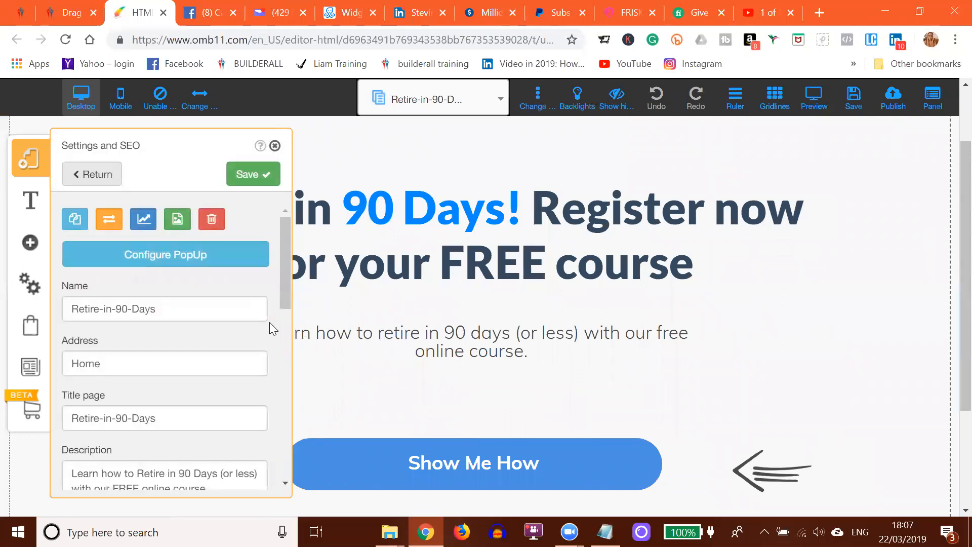
Step: Review the page's name, address, title, description, key words and Google preview in its SEO settings
click(182, 307)
scroll(180, 308, down, 6)
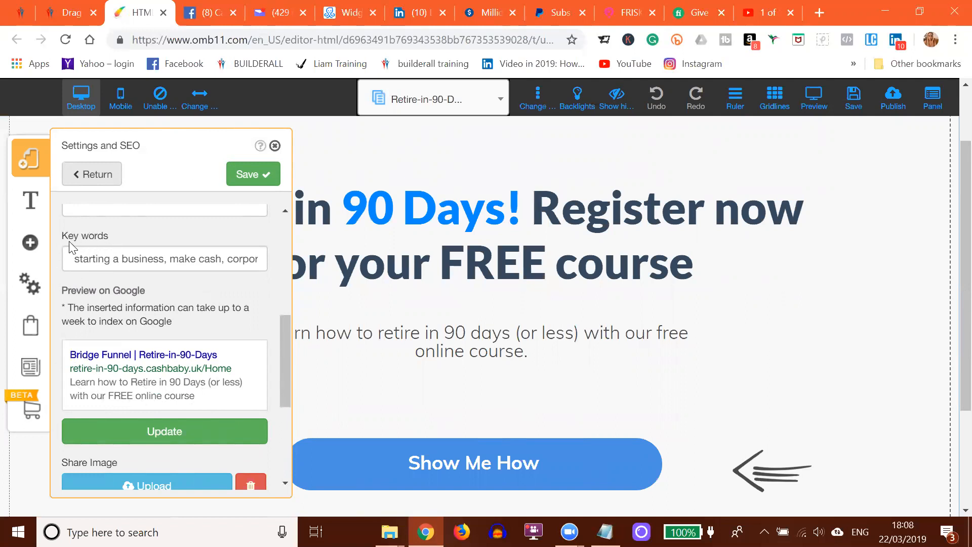
click(68, 258)
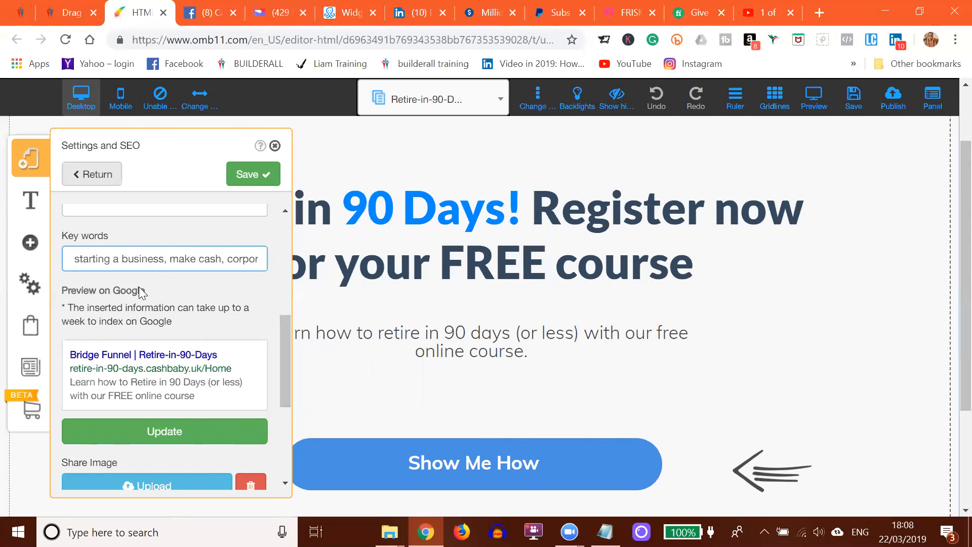
scroll(156, 300, up, 3)
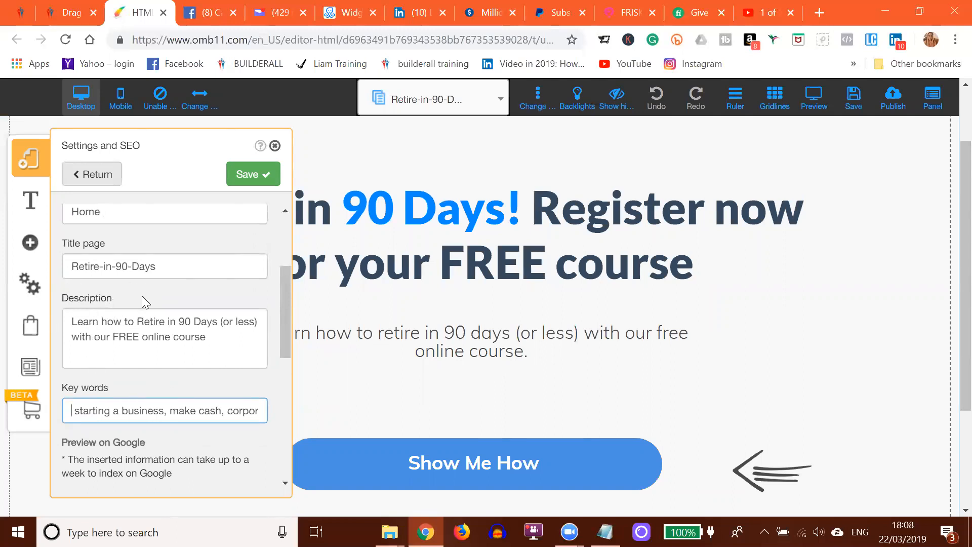
scroll(142, 297, up, 2)
scroll(142, 295, up, 2)
scroll(142, 296, up, 2)
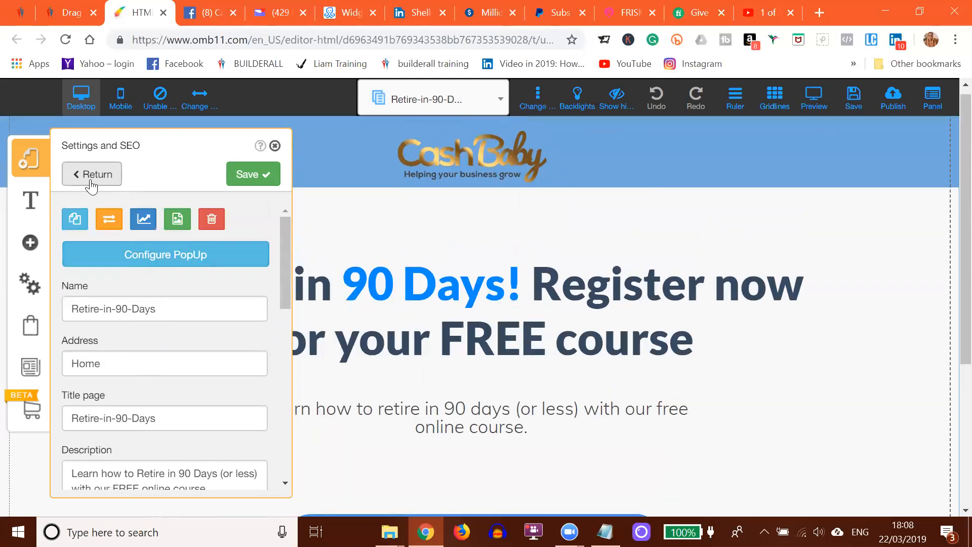
Step: Check the share image, page head scripts and Mailing Boss tag fields, and close the page settings
scroll(137, 321, down, 8)
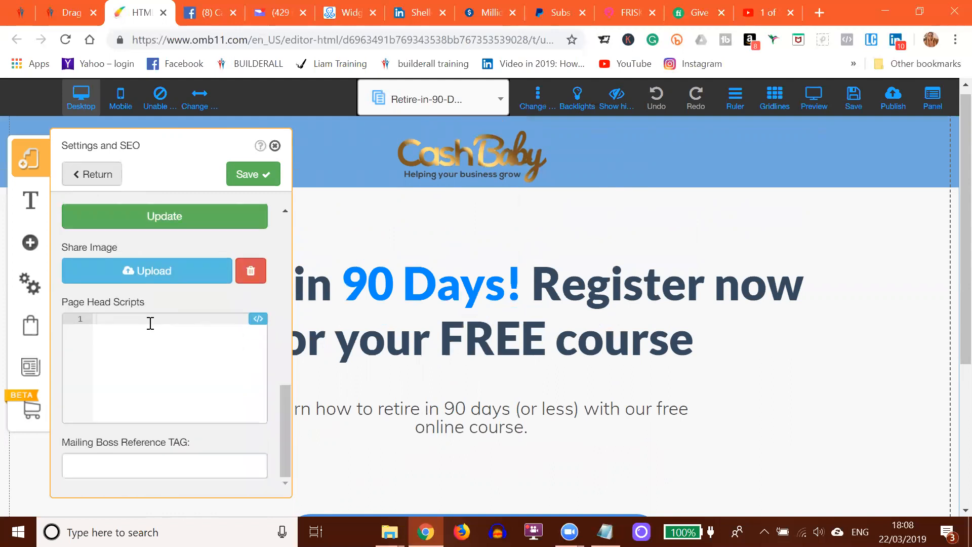
scroll(150, 323, down, 2)
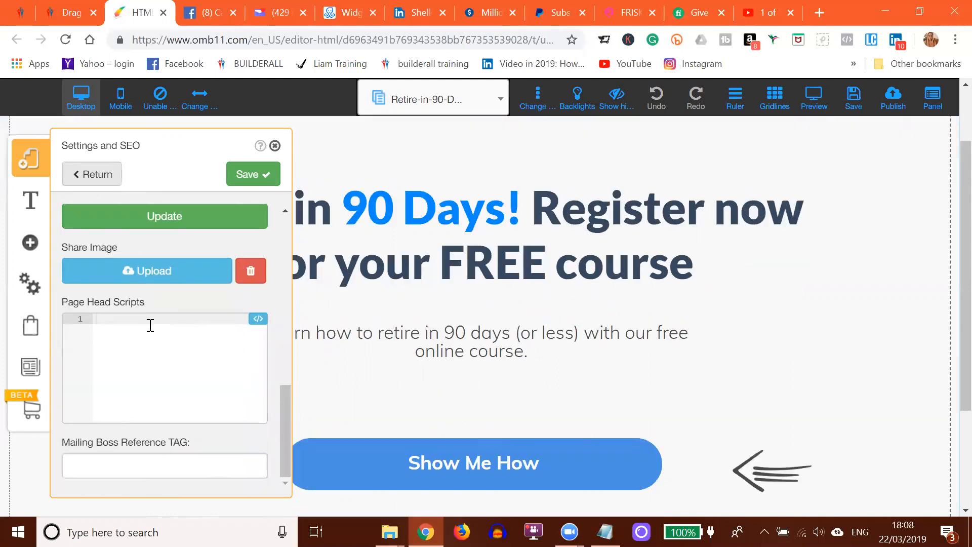
click(97, 319)
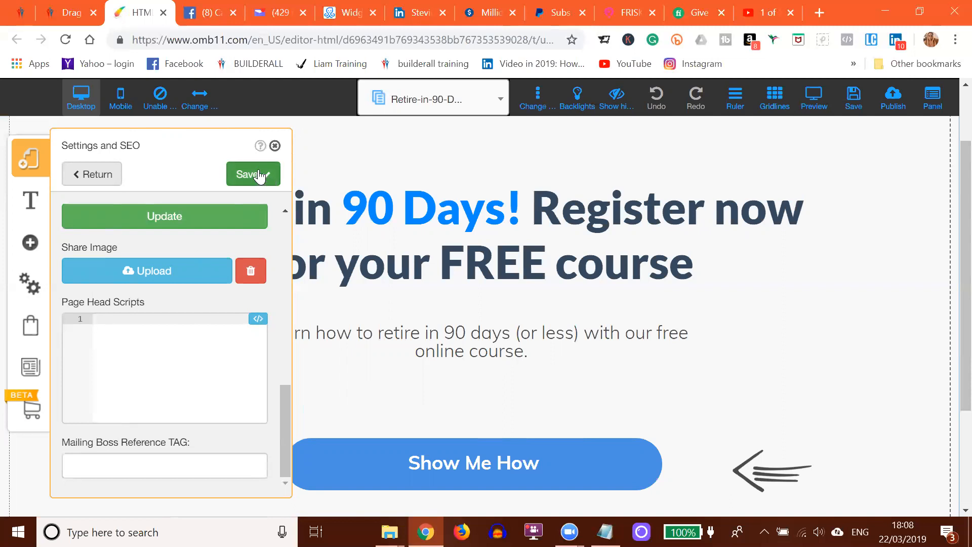
click(275, 145)
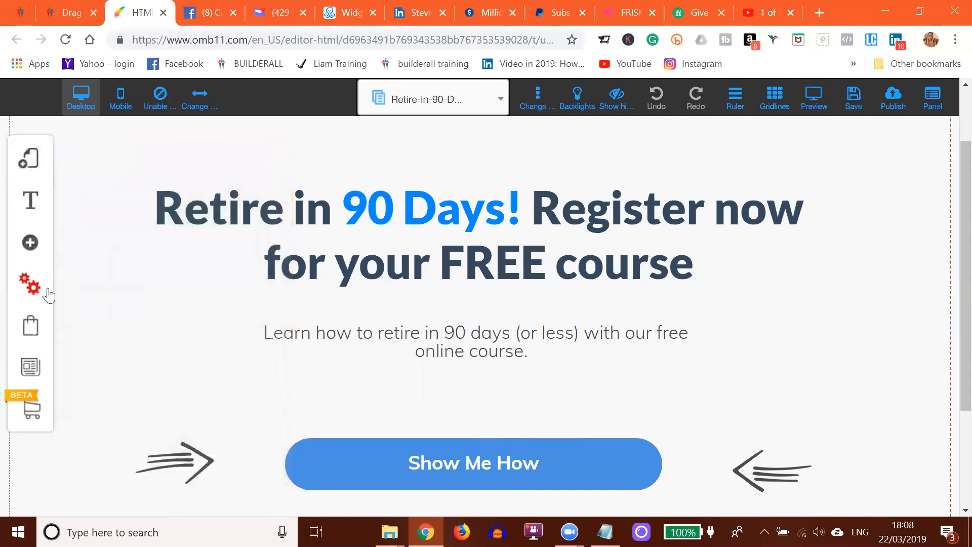
Step: Turn on Active GDPR Friendly in the site's GDPR configuration, save it and close the settings
click(30, 284)
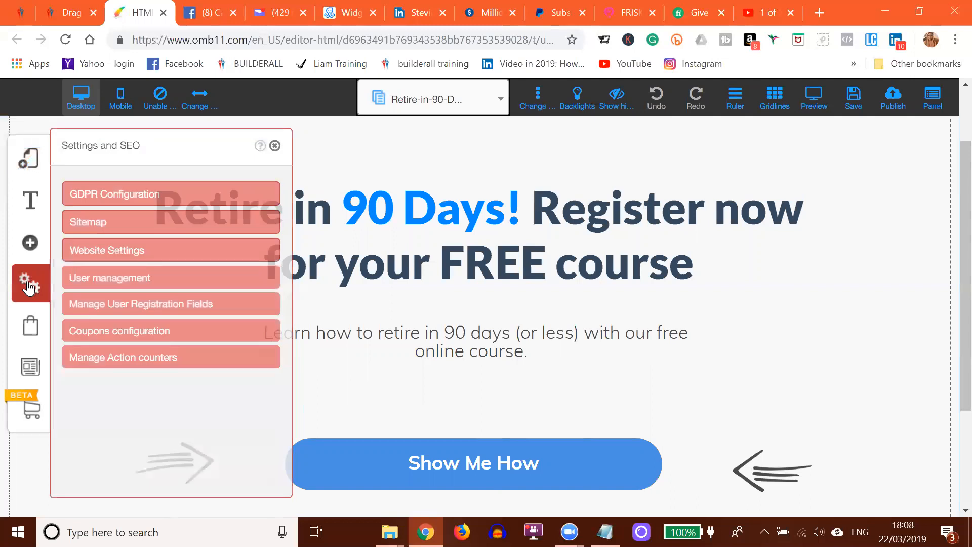
click(101, 193)
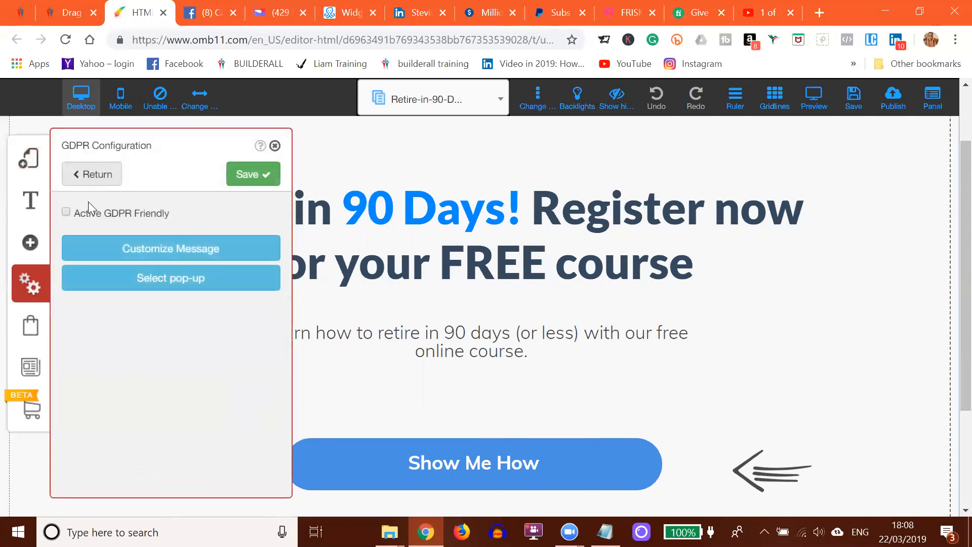
click(66, 213)
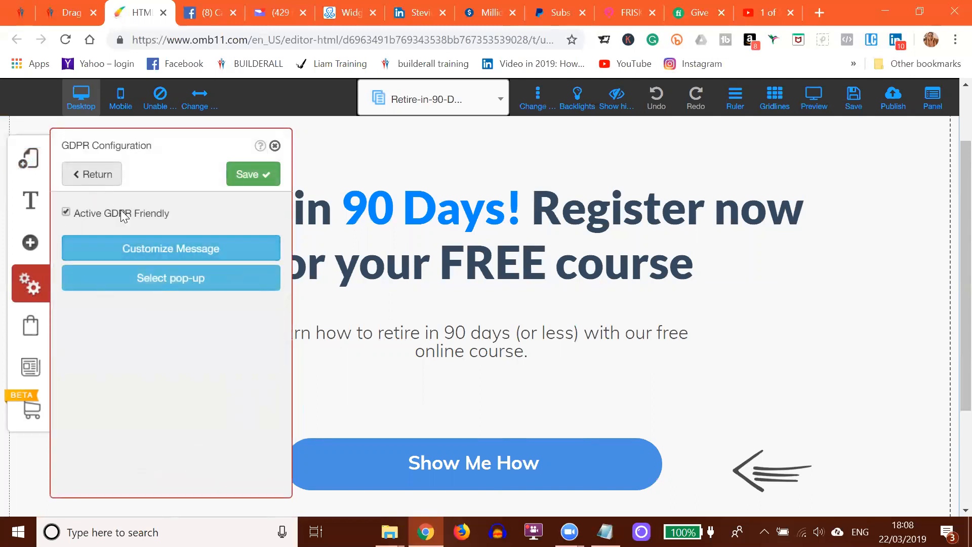
click(238, 179)
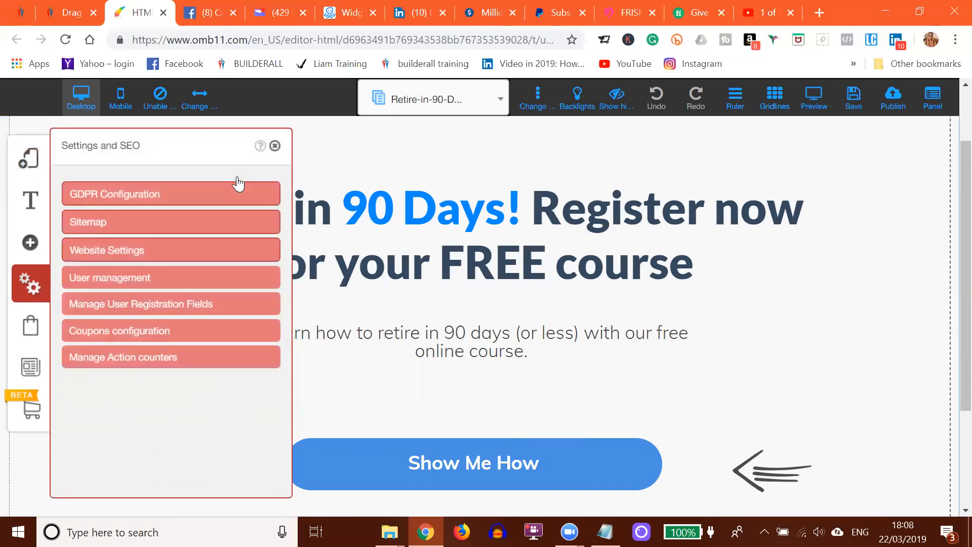
click(275, 146)
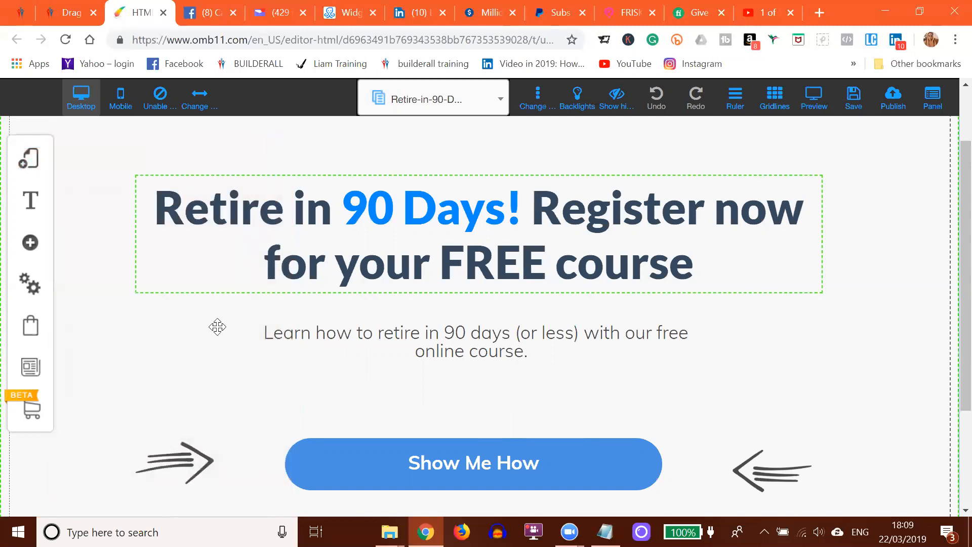
Step: Open the web link action of the Show Me How button
scroll(206, 339, up, 2)
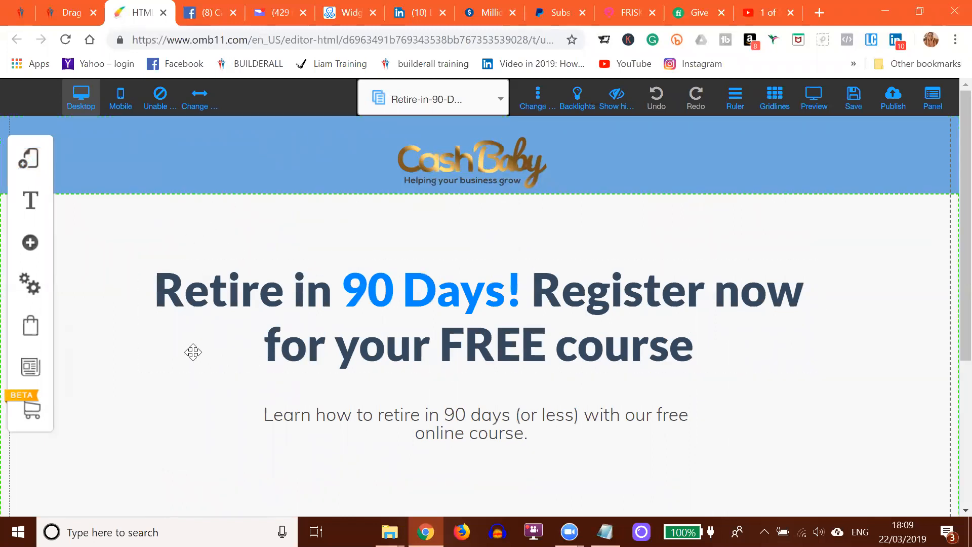
scroll(289, 245, down, 5)
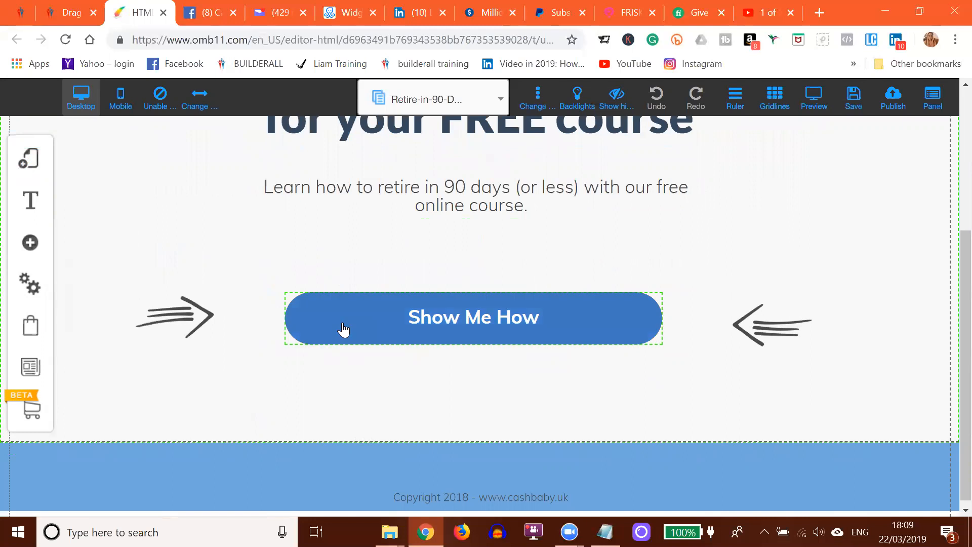
click(395, 316)
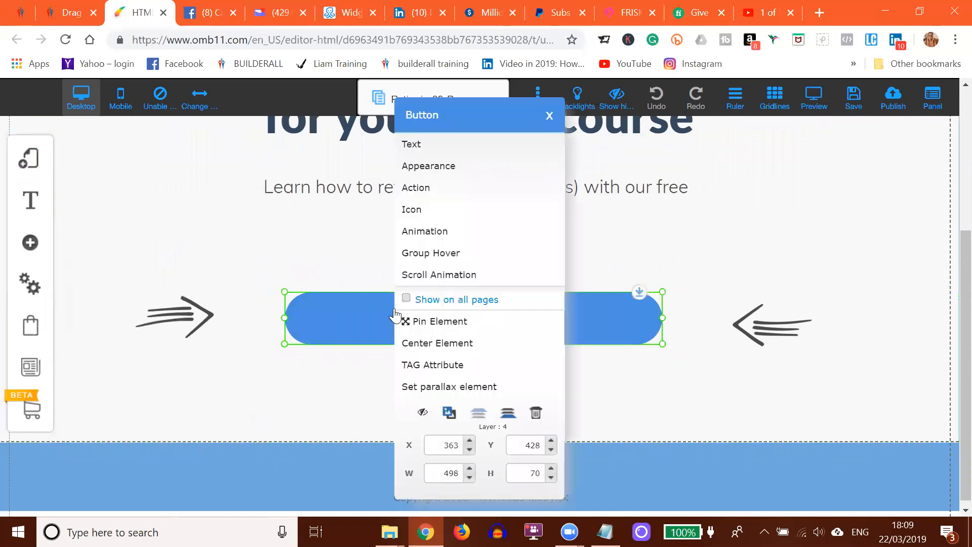
click(415, 188)
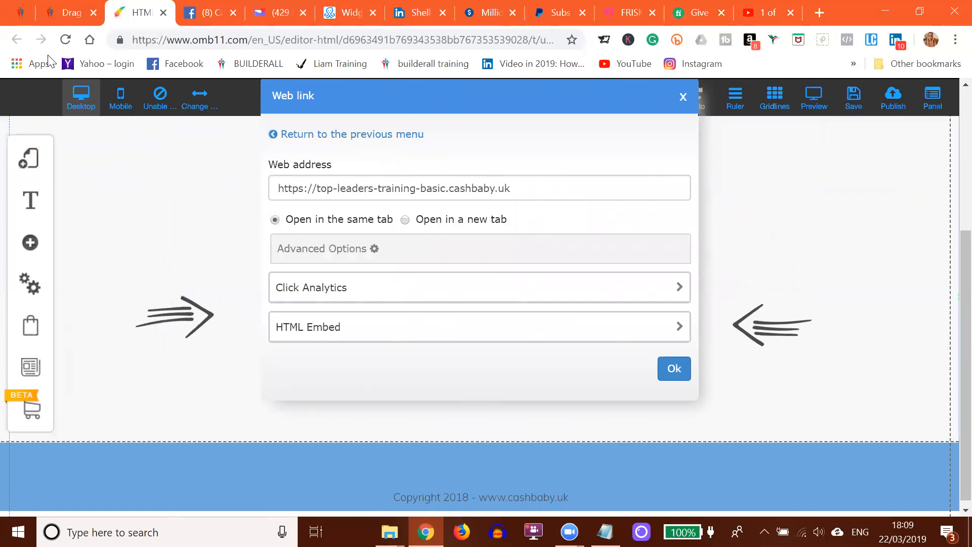
Step: Find the Top Leaders Training - Basic funnel in the Builderall office, open its home page and examine its content
click(16, 14)
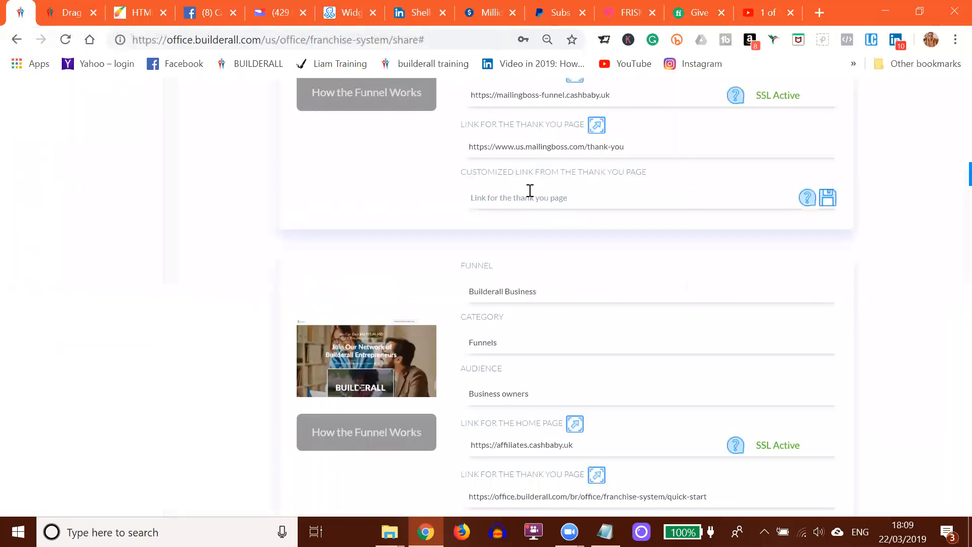
scroll(540, 298, down, 20)
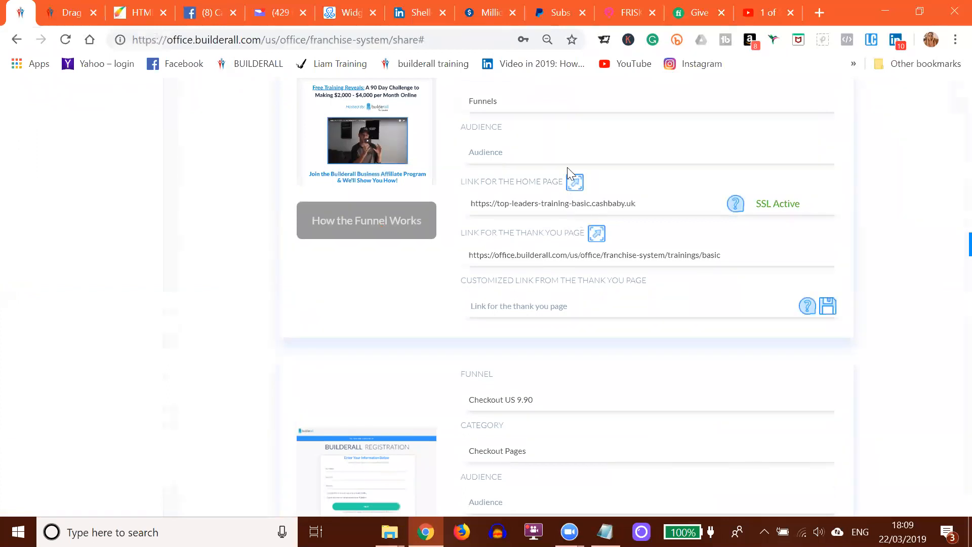
click(575, 183)
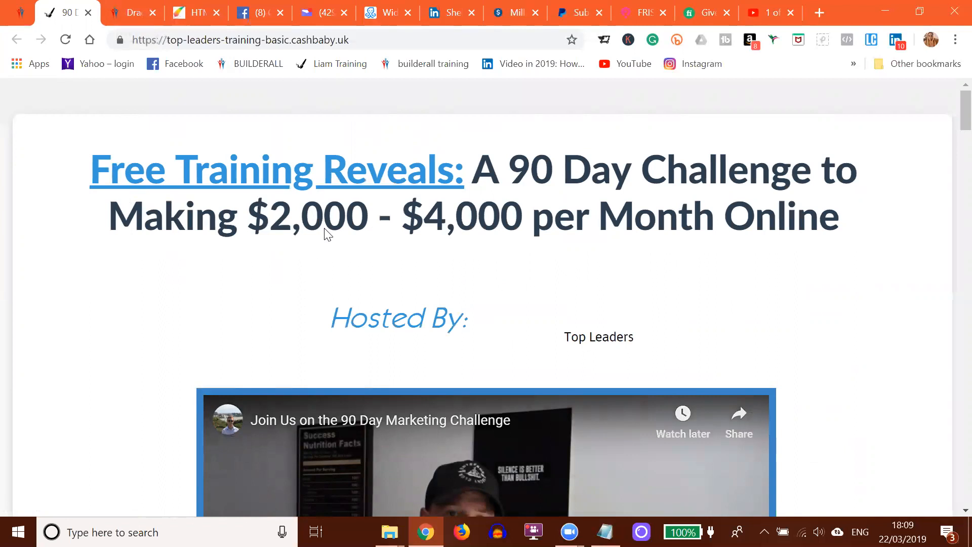
scroll(329, 243, down, 6)
scroll(335, 257, down, 2)
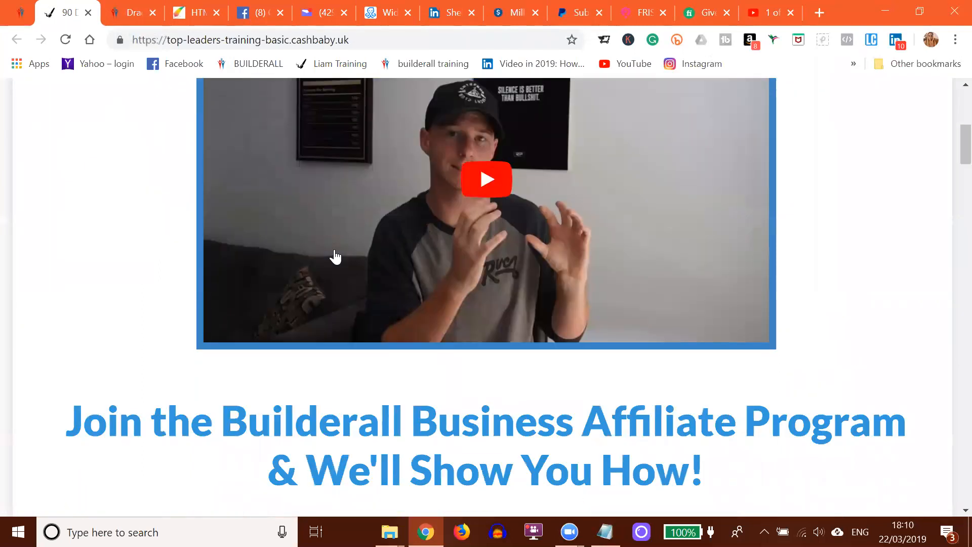
scroll(253, 419, down, 12)
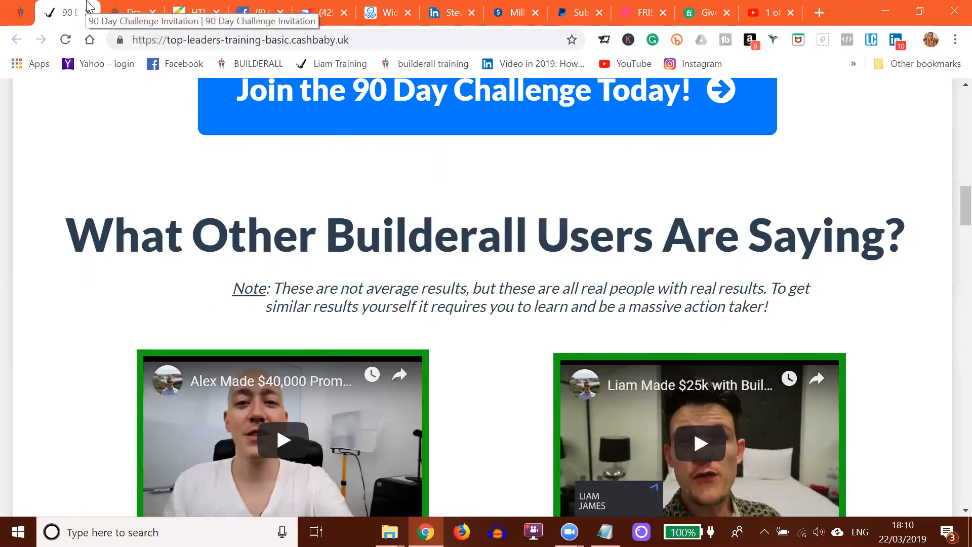
click(184, 11)
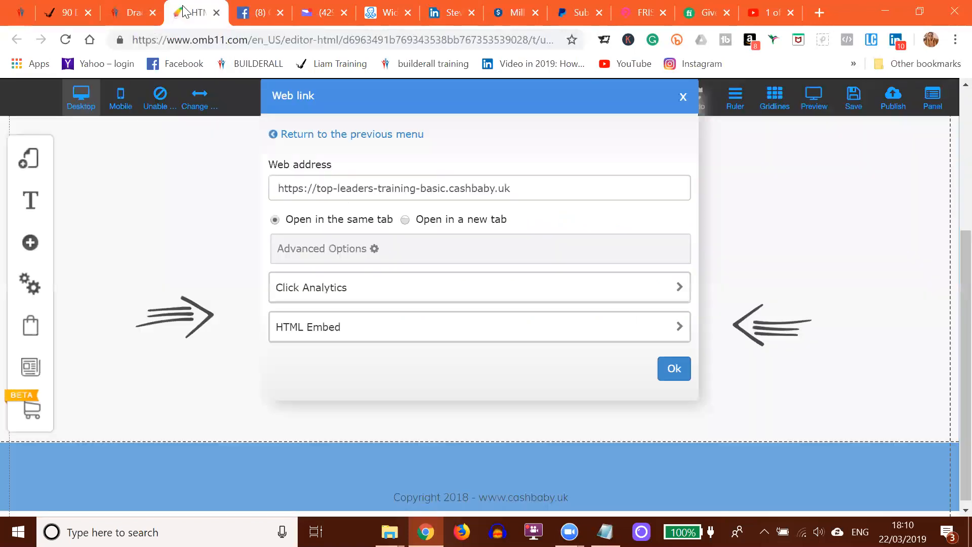
drag(521, 188, 253, 172)
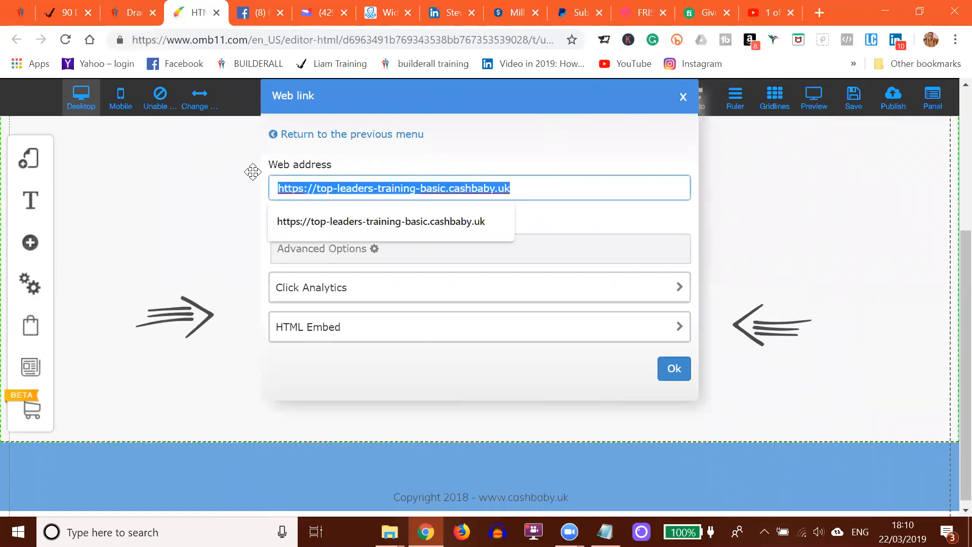
click(672, 369)
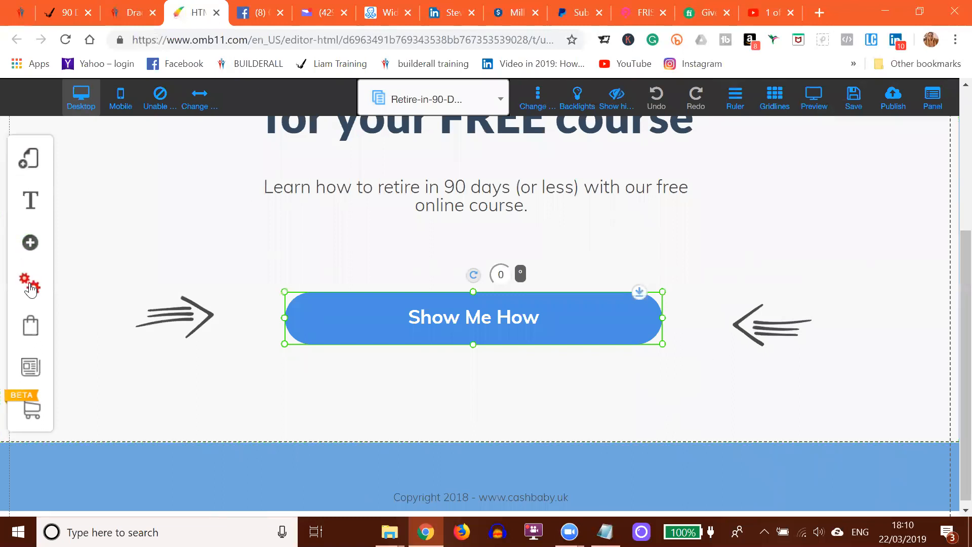
Step: Add the email marketing opt-in form with rounded Email and First name fields and a green Get Access Now button
click(30, 245)
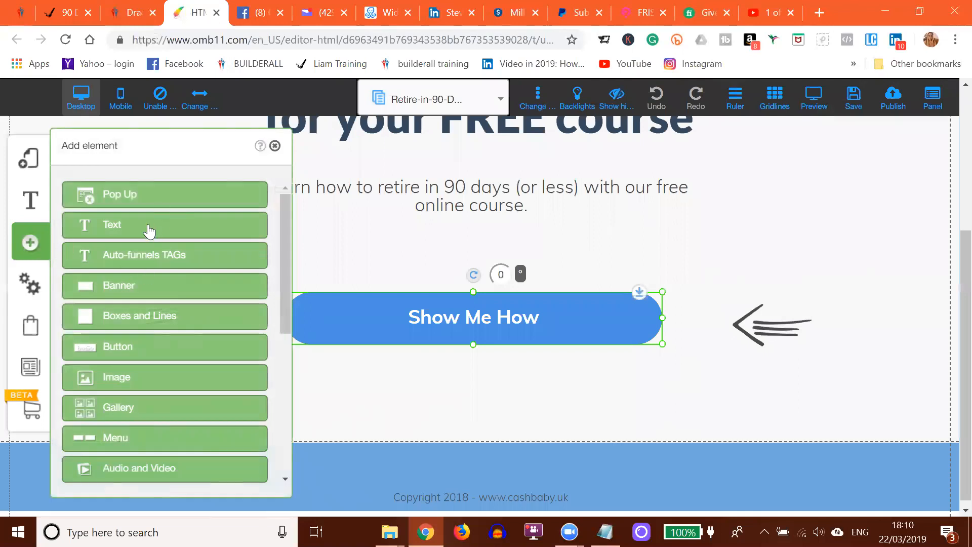
scroll(147, 230, down, 5)
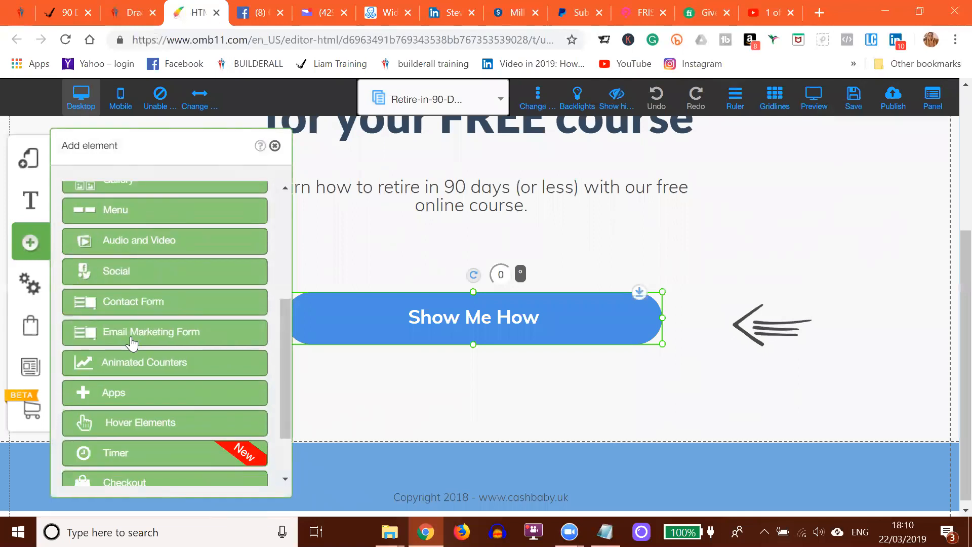
click(131, 339)
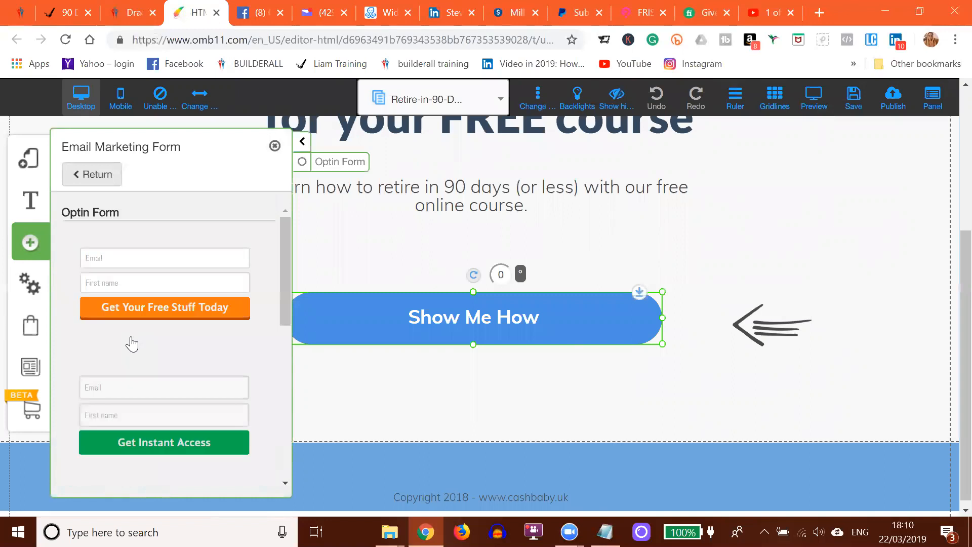
scroll(132, 338, down, 5)
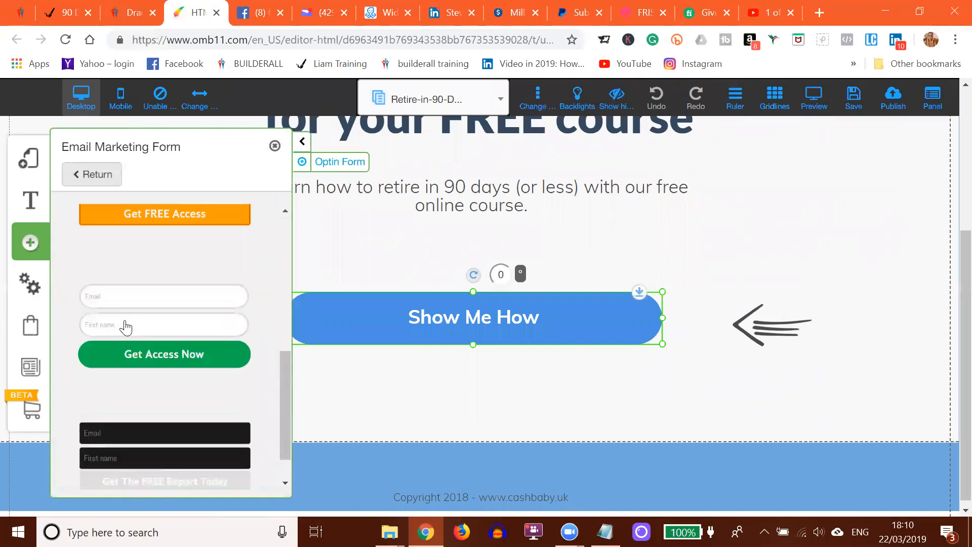
click(145, 274)
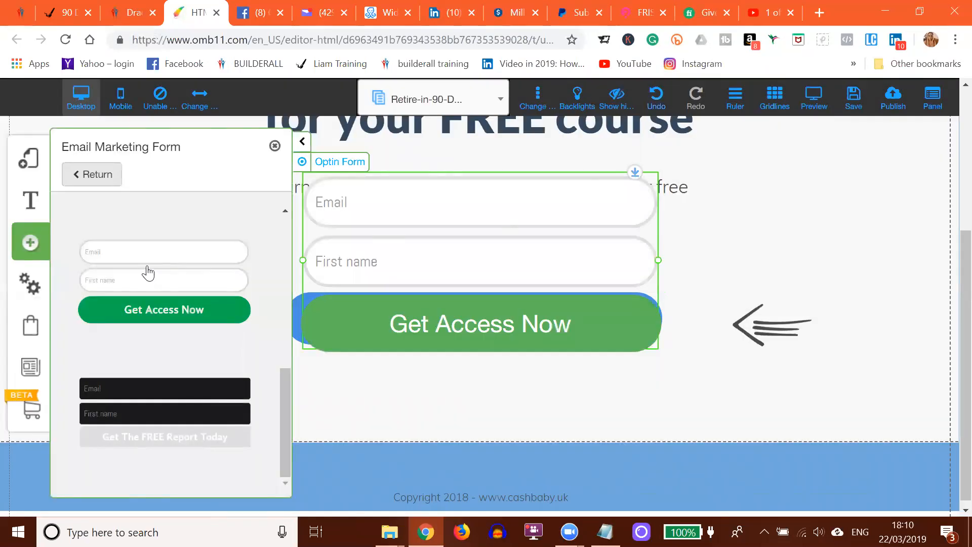
click(274, 147)
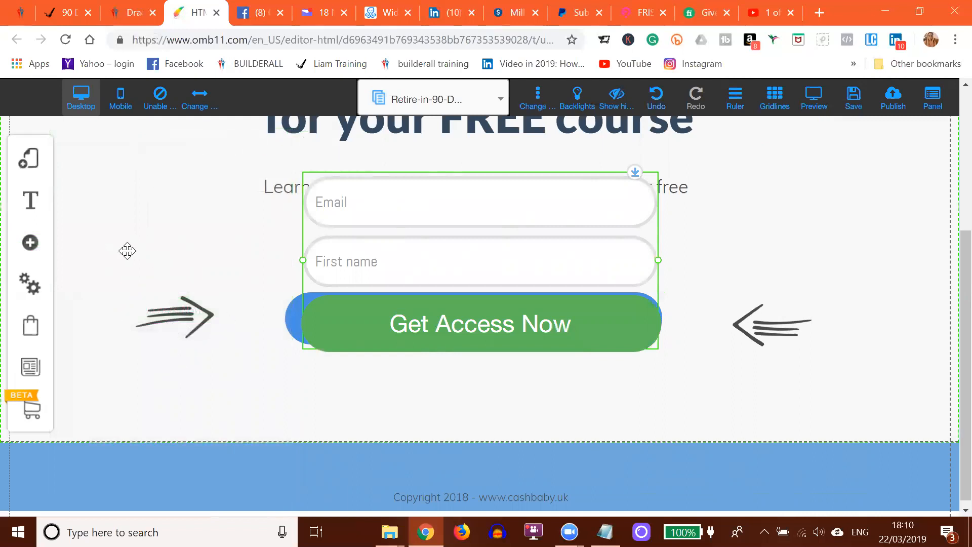
Step: Delete the Show Me How button and place the opt-in form between the two arrows, beneath the course description
drag(289, 328, 112, 414)
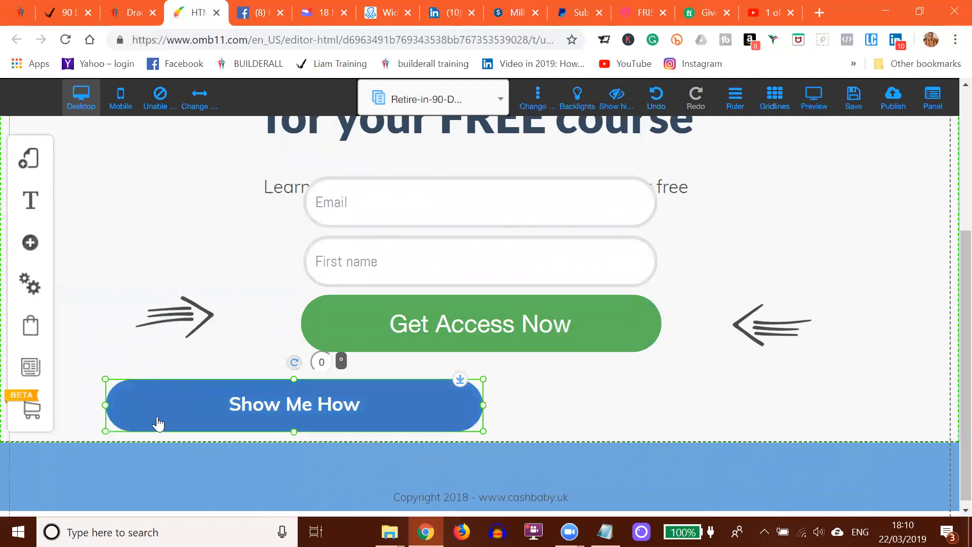
key(Delete)
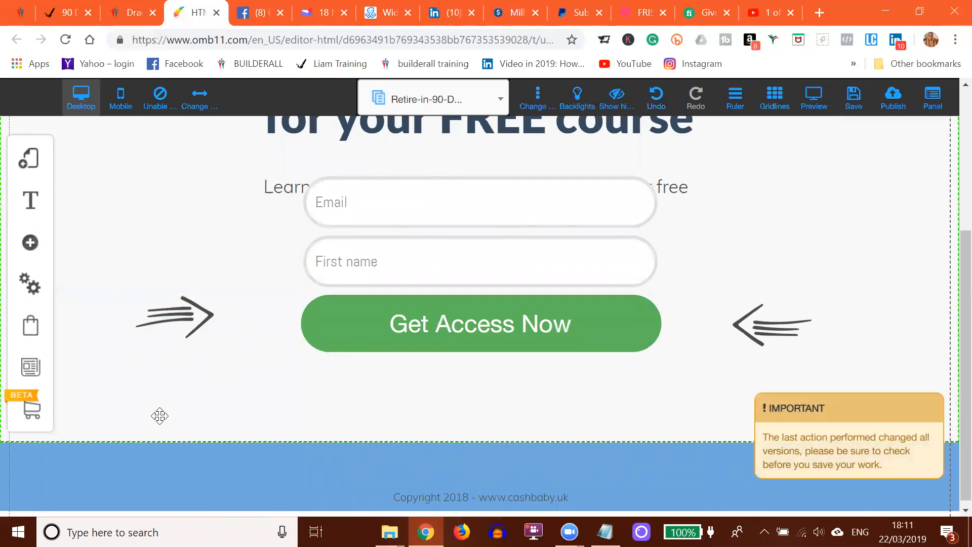
drag(490, 210, 478, 282)
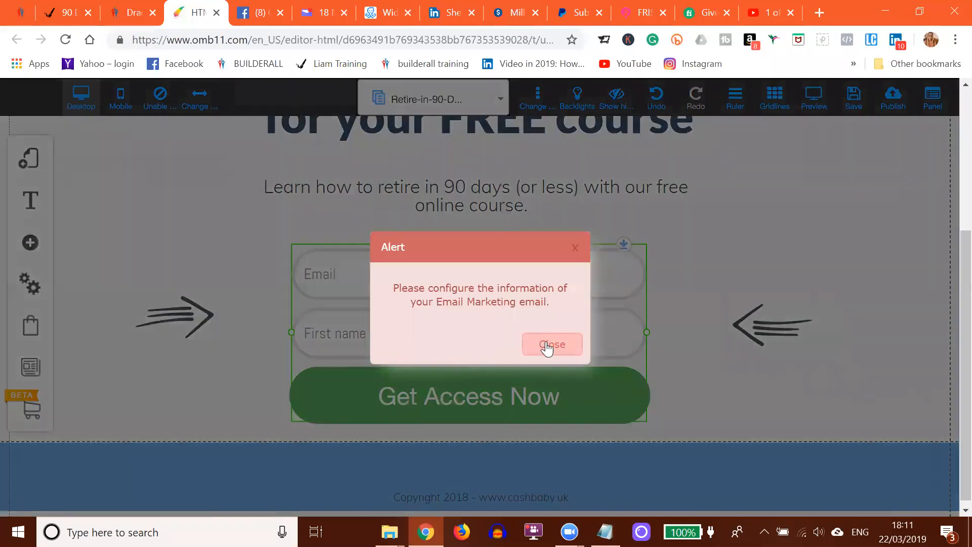
click(546, 347)
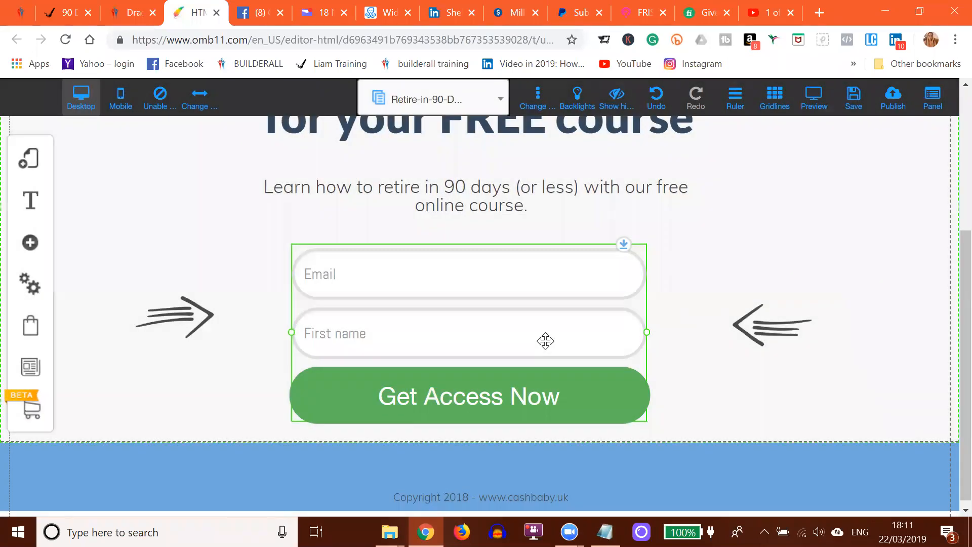
Step: Examine the MailingBoss lists offered in the opt-in form's configuration, then close it without choosing one
scroll(544, 333, up, 3)
scroll(532, 333, down, 3)
right_click(460, 293)
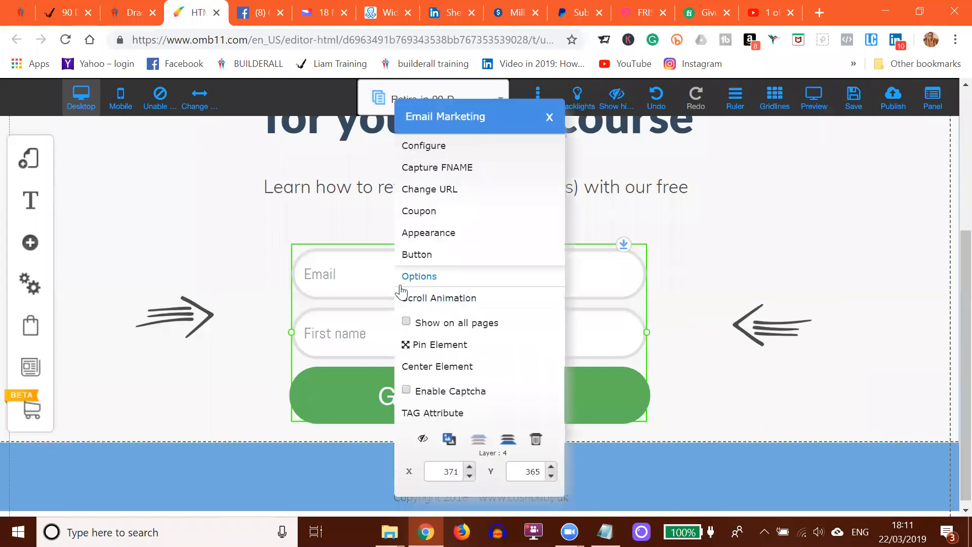
click(420, 146)
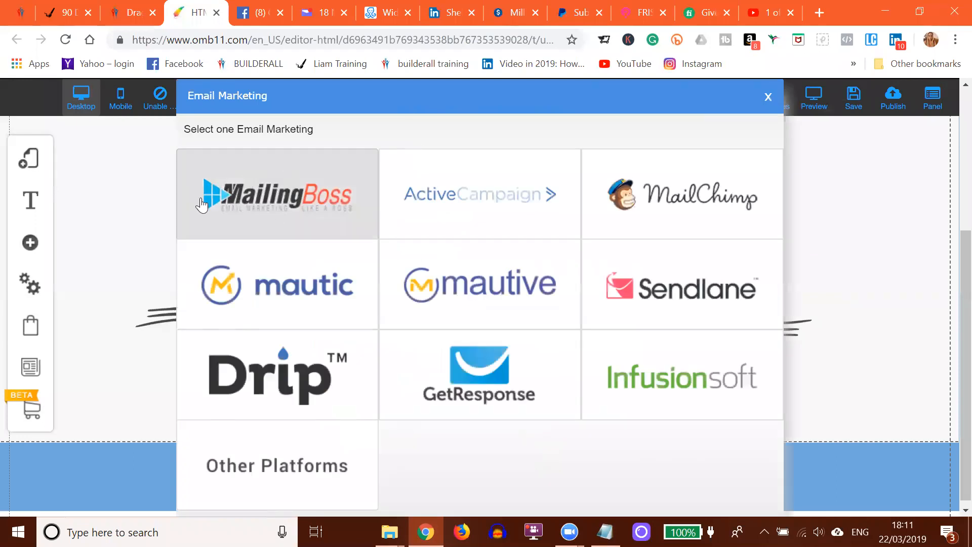
click(279, 202)
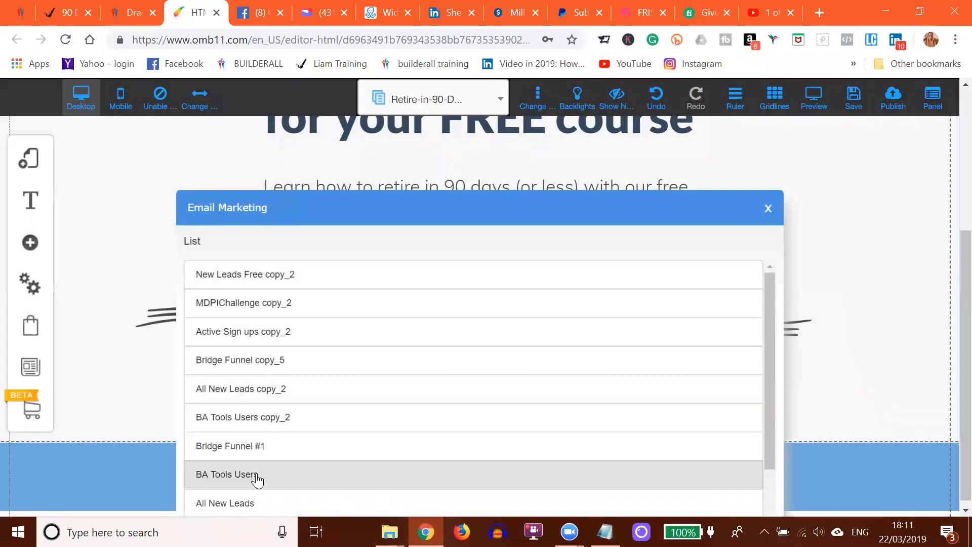
scroll(230, 376, down, 1)
scroll(229, 375, down, 3)
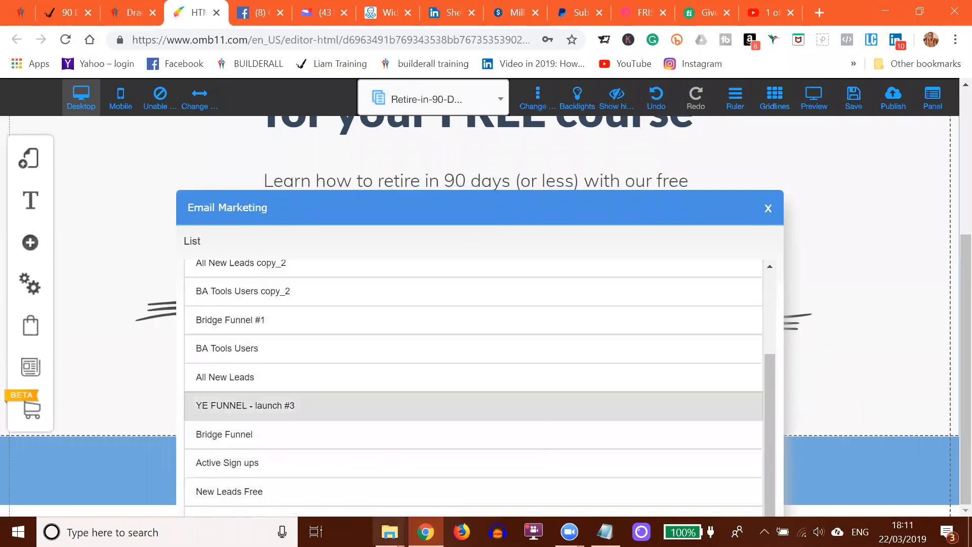
click(767, 207)
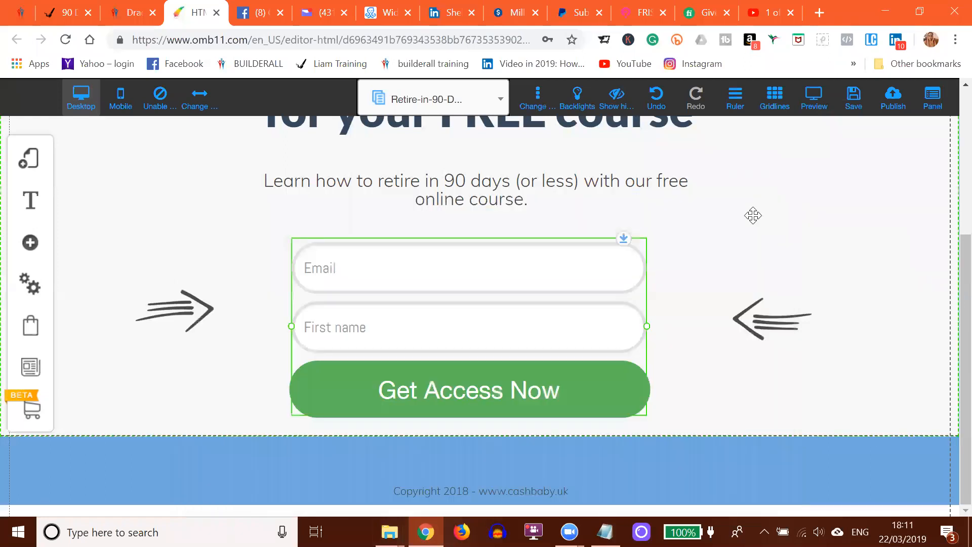
scroll(831, 253, up, 5)
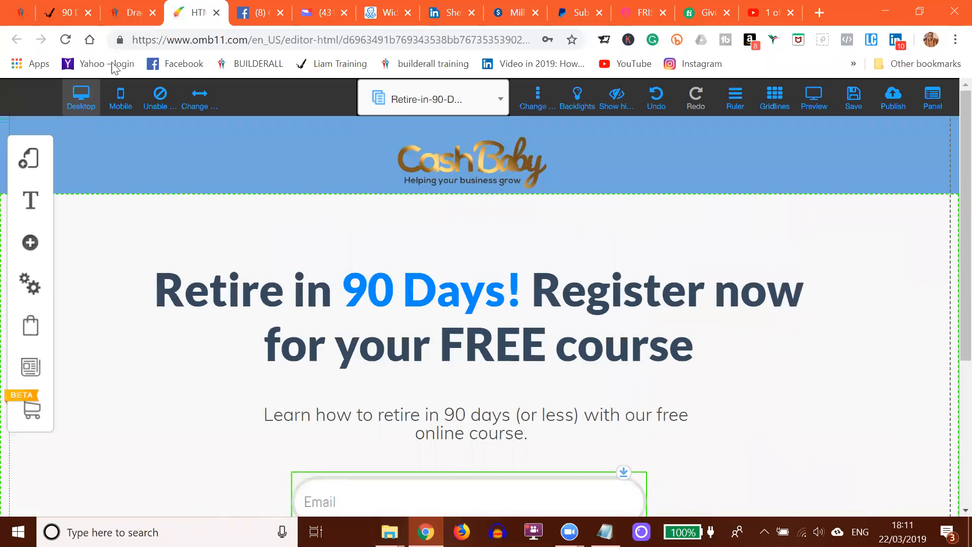
click(466, 155)
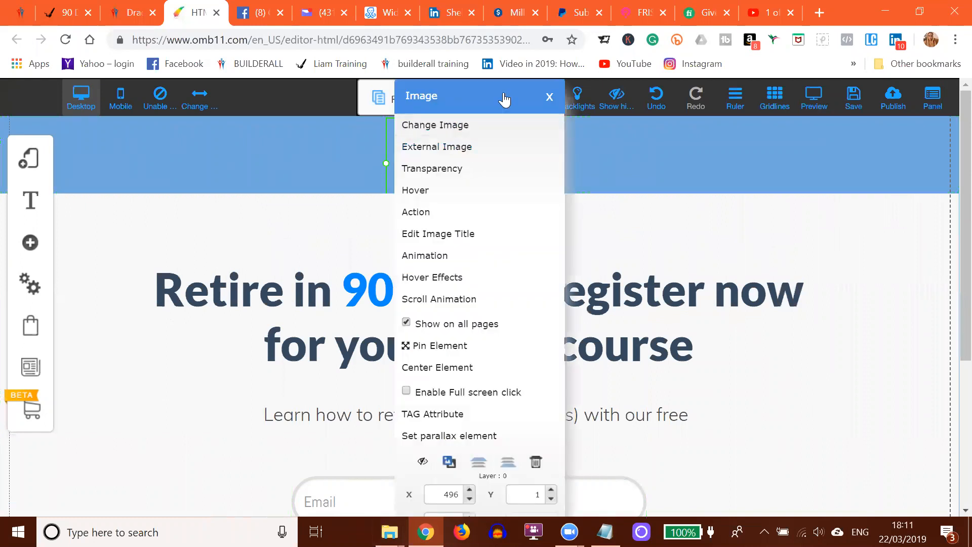
click(550, 97)
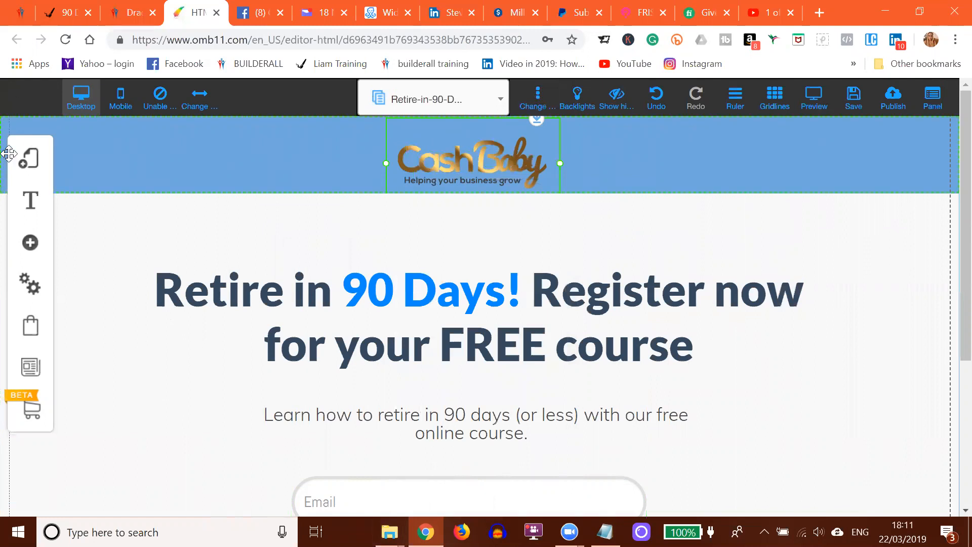
Step: Examine the Blueprint and Bridge Funnel layouts and their pages, ending on the Retire-in-90-Days page
click(24, 163)
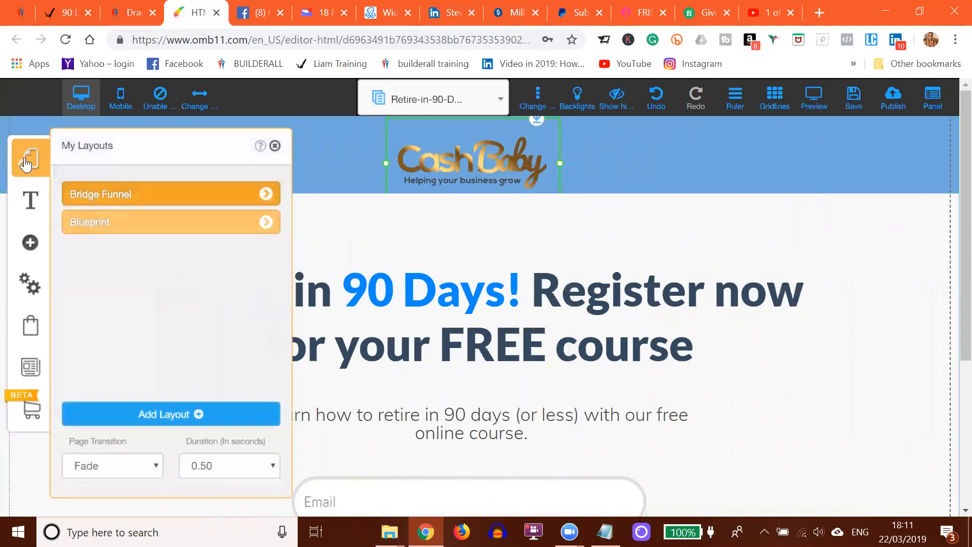
click(266, 222)
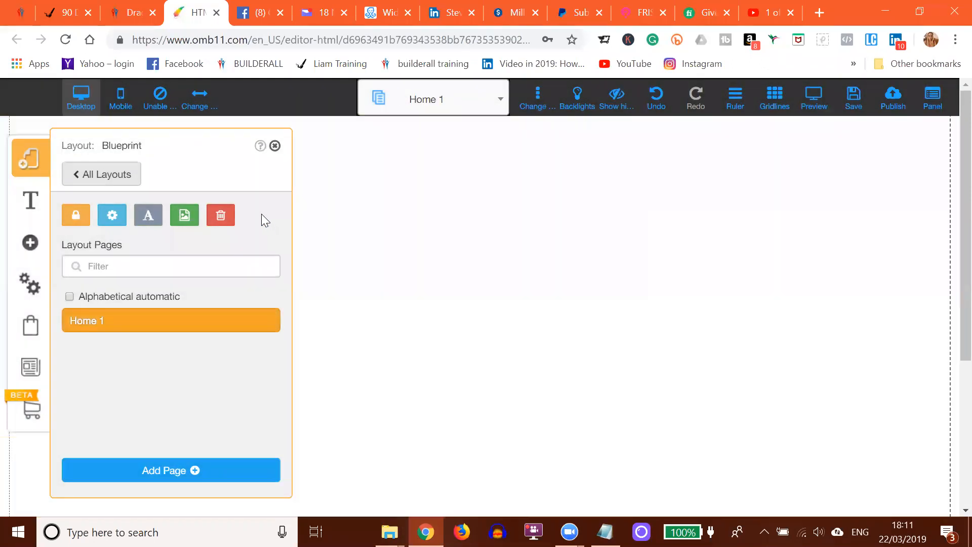
click(102, 175)
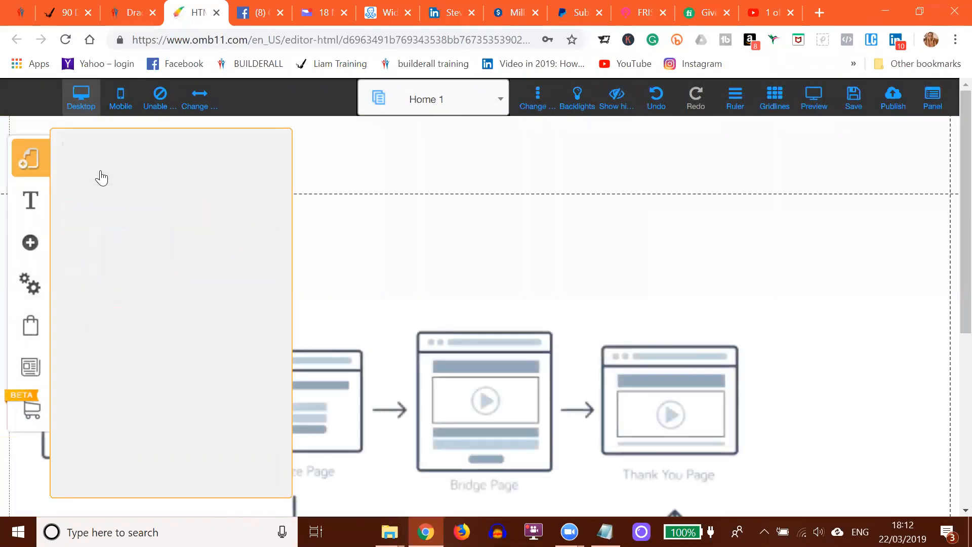
click(267, 194)
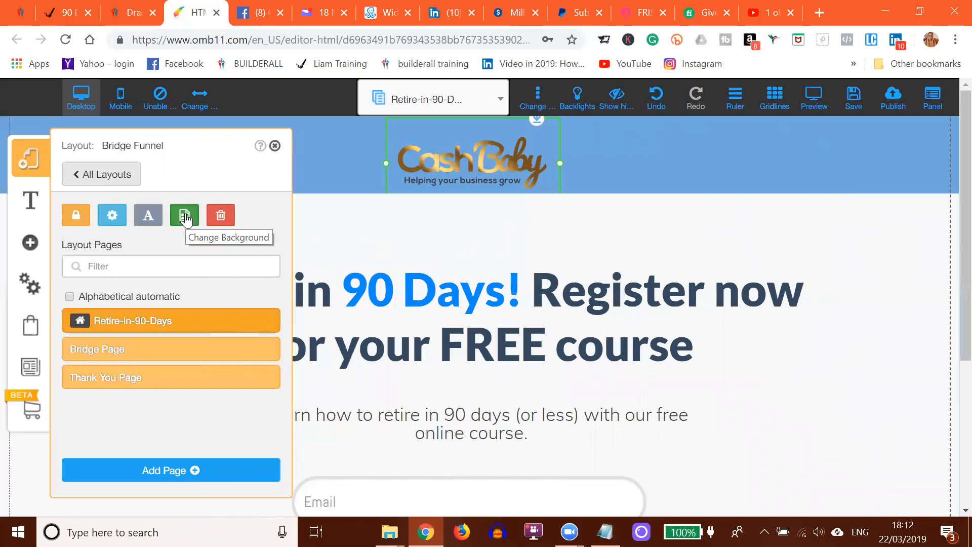
click(274, 147)
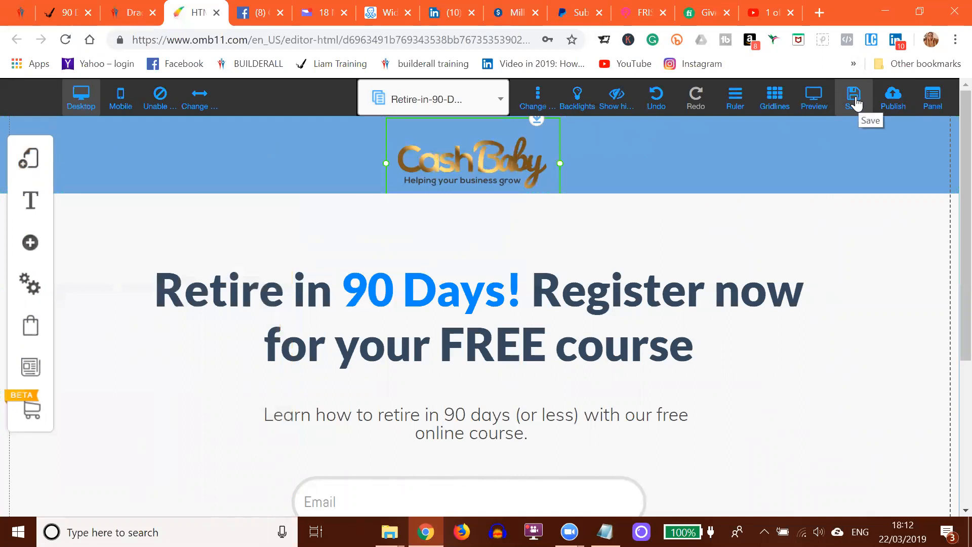
Step: In the mobile version, move the opt-in form onto the phone page between the course description and the footer
click(116, 99)
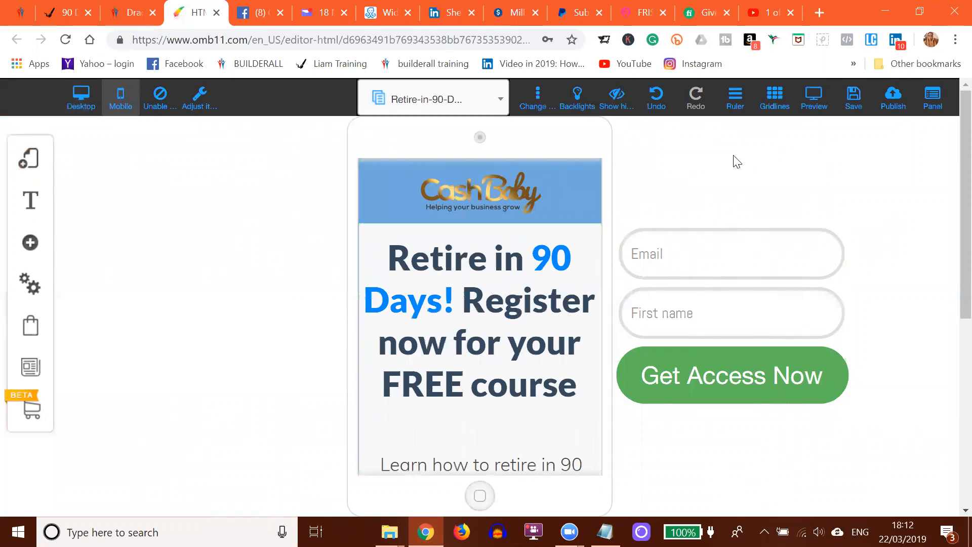
scroll(734, 159, down, 3)
drag(731, 155, 773, 412)
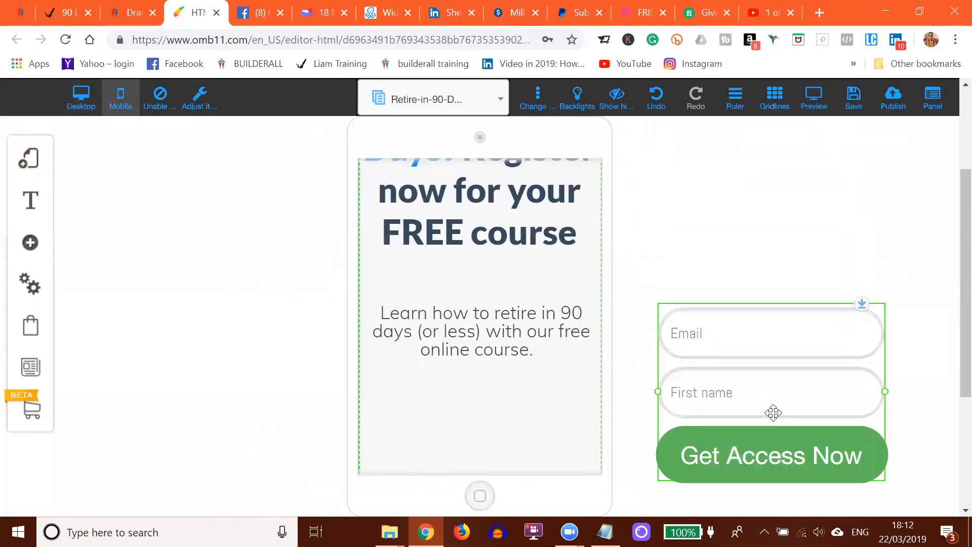
scroll(688, 219, down, 3)
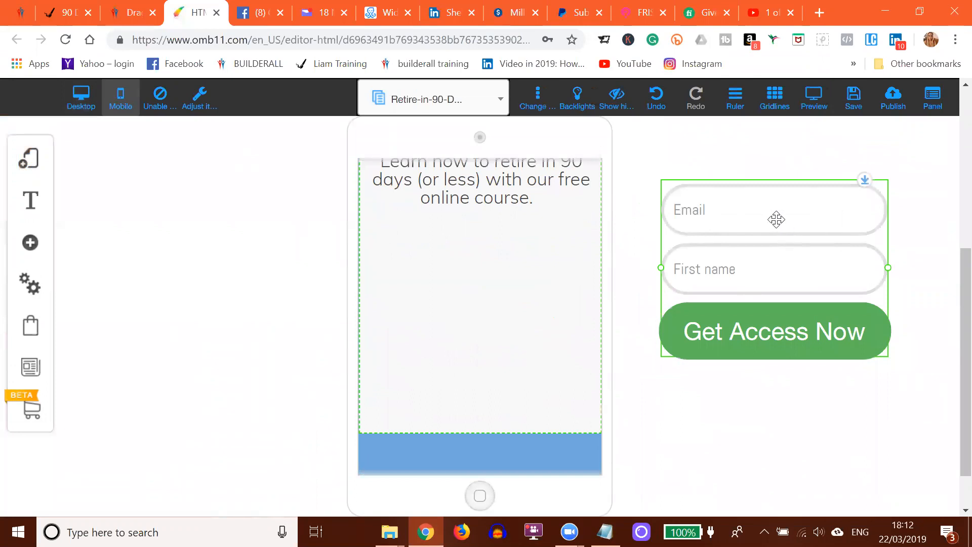
drag(774, 219, 480, 271)
scroll(732, 206, down, 1)
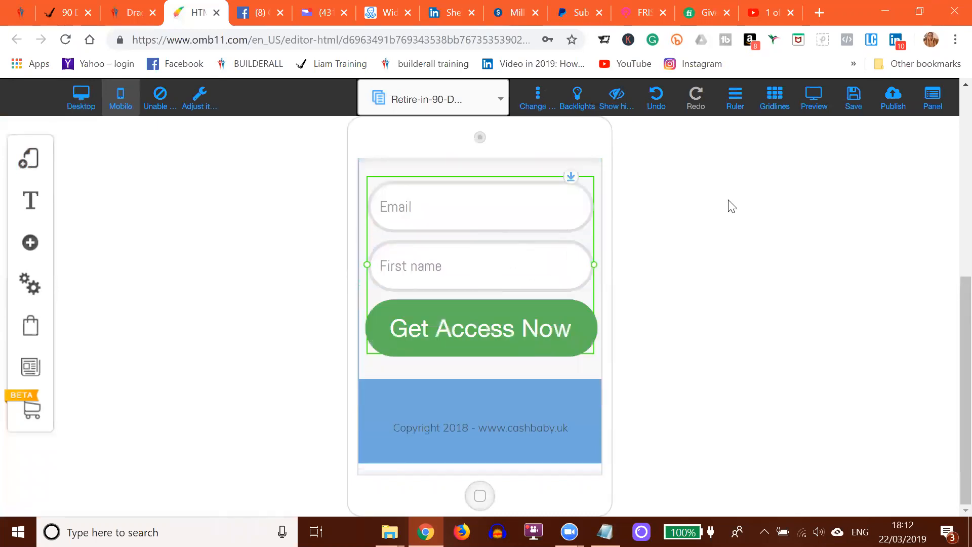
scroll(732, 206, up, 5)
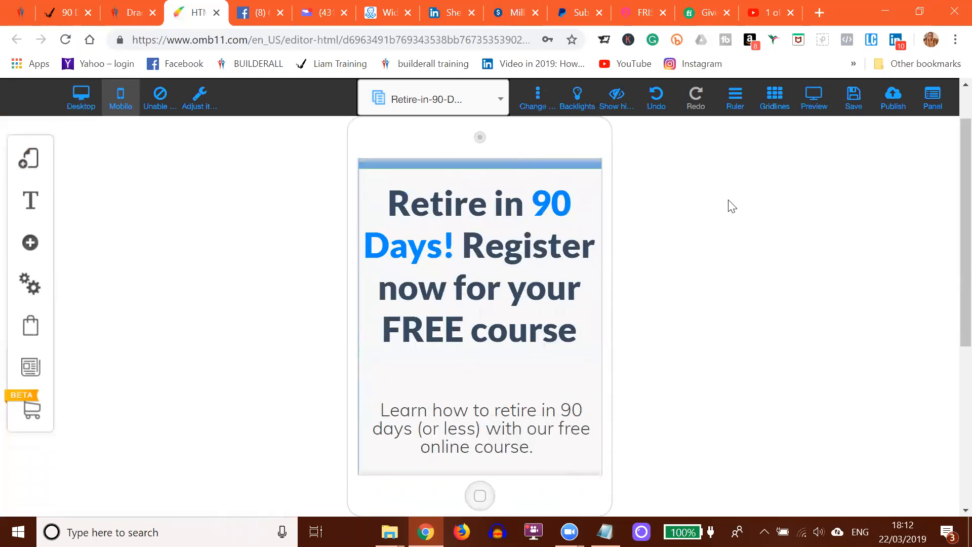
Step: Save the page and publish the website
click(856, 97)
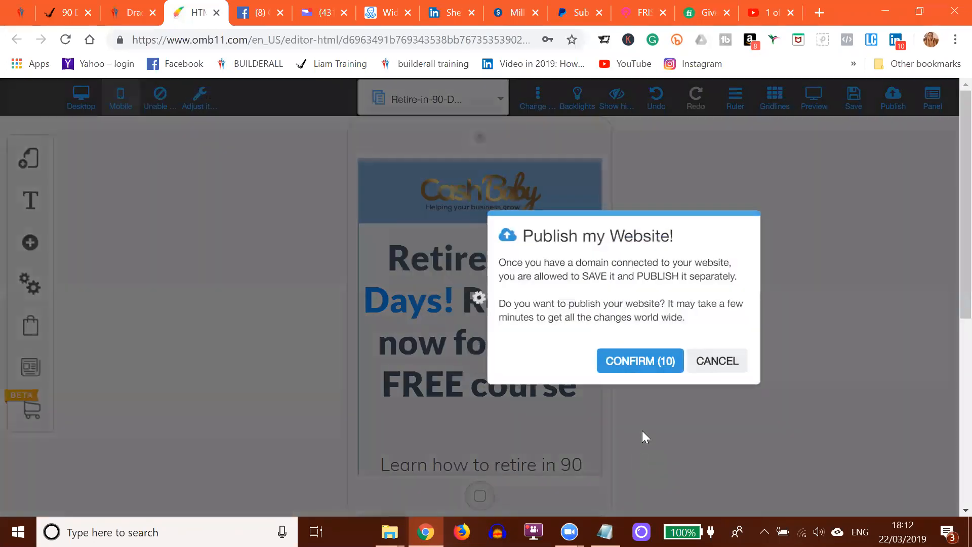
click(652, 361)
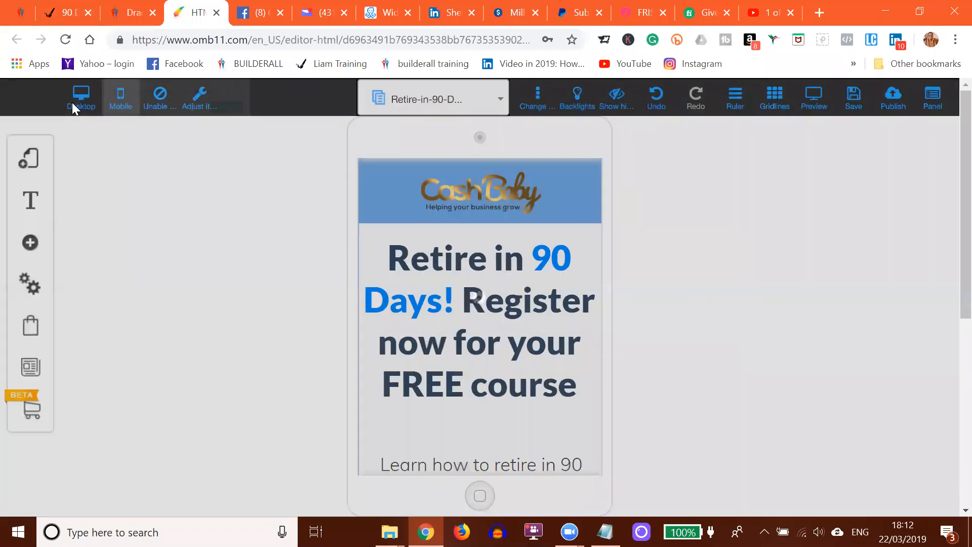
click(691, 330)
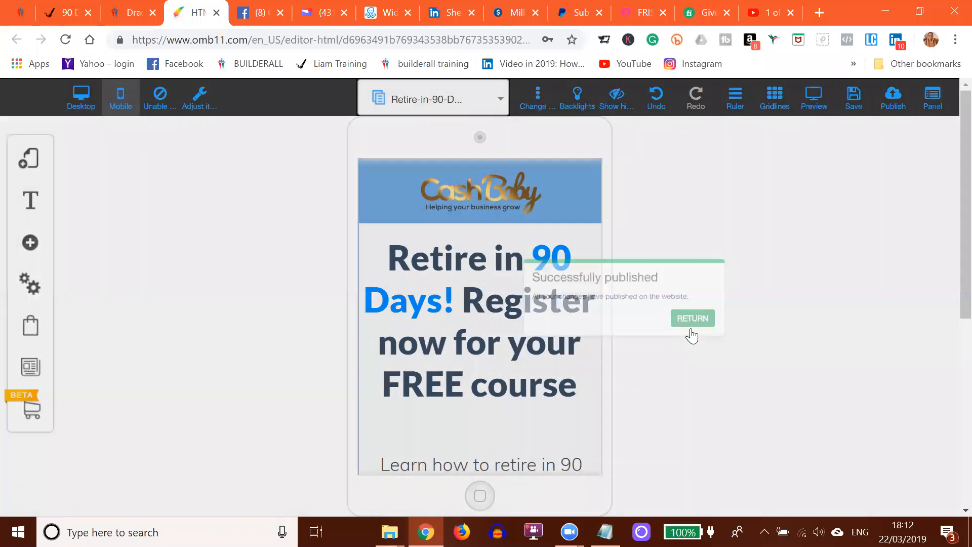
Step: Switch to the desktop version and open the opt-in form's Change URL settings
click(80, 107)
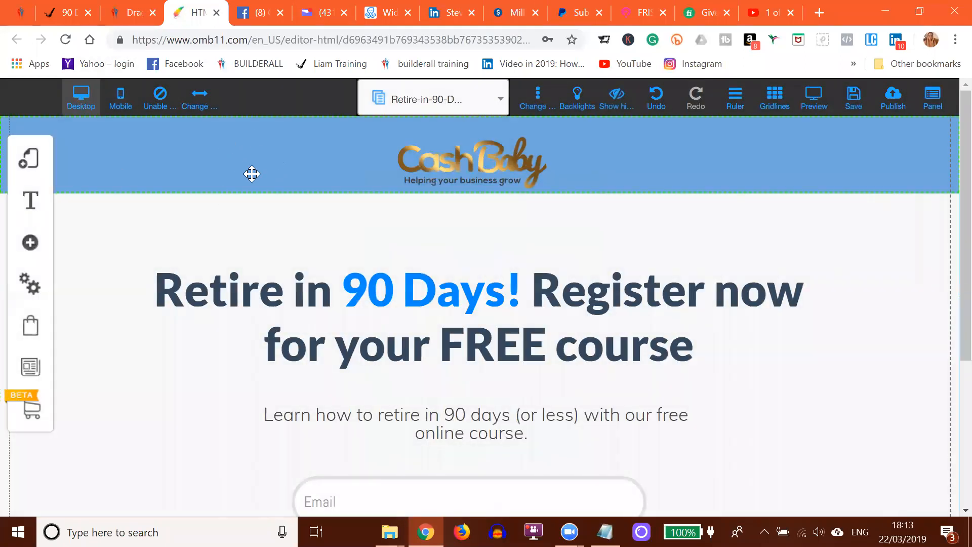
scroll(252, 173, down, 3)
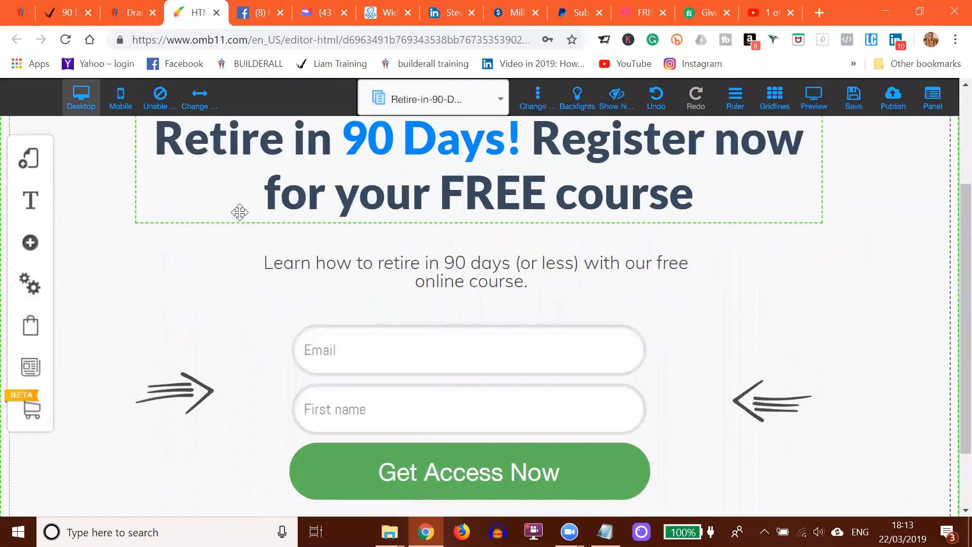
scroll(239, 211, down, 2)
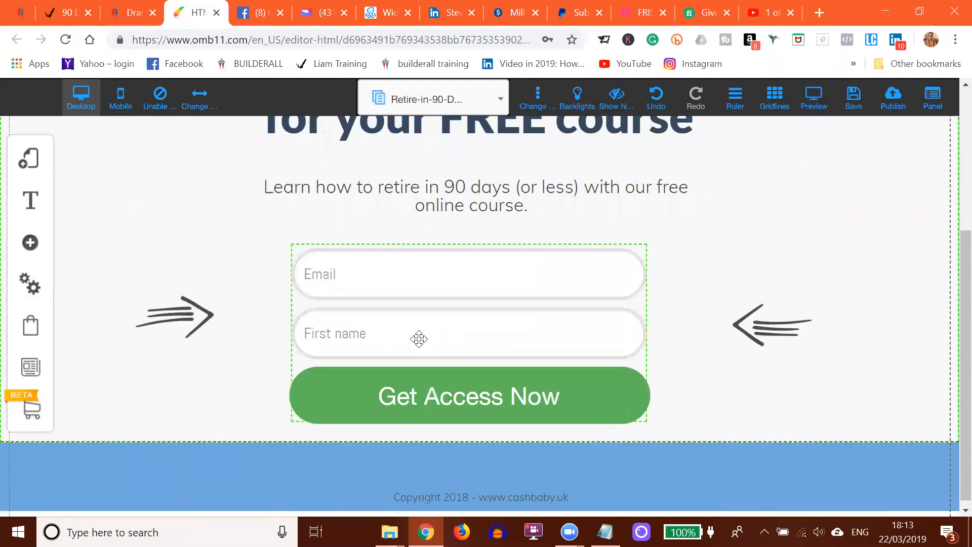
click(446, 286)
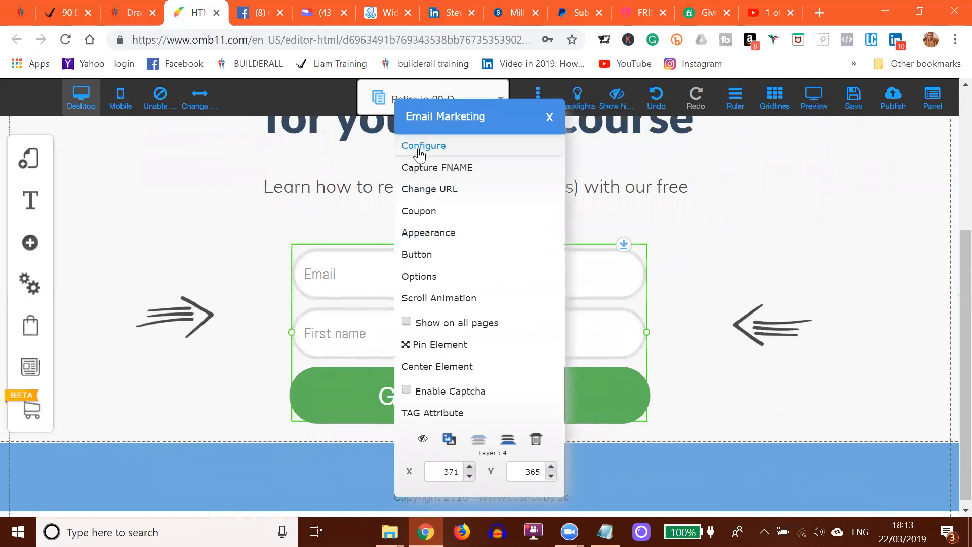
click(421, 190)
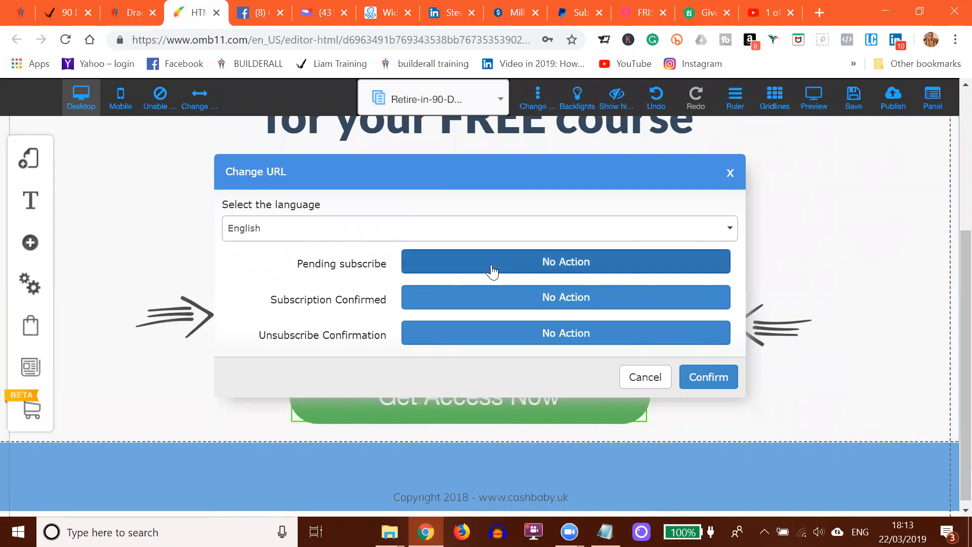
click(562, 266)
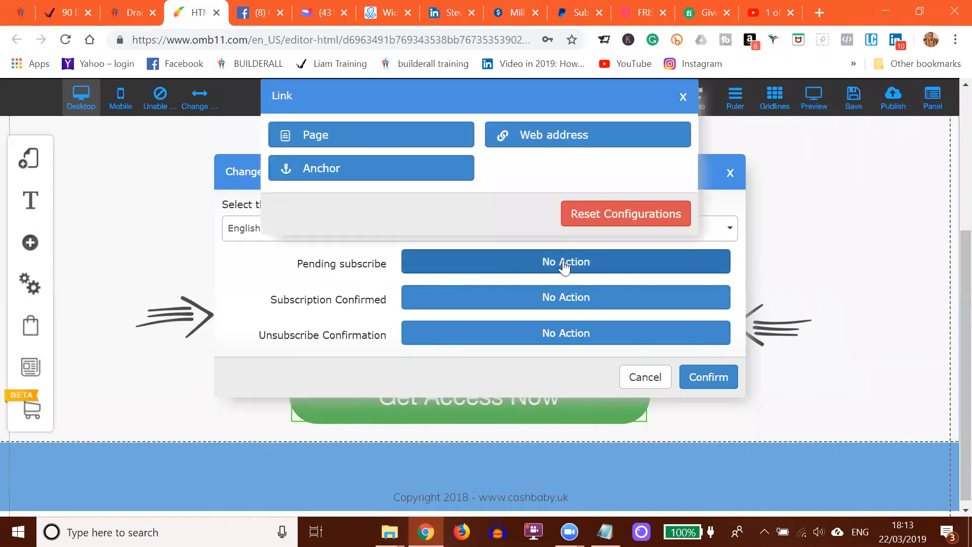
click(308, 140)
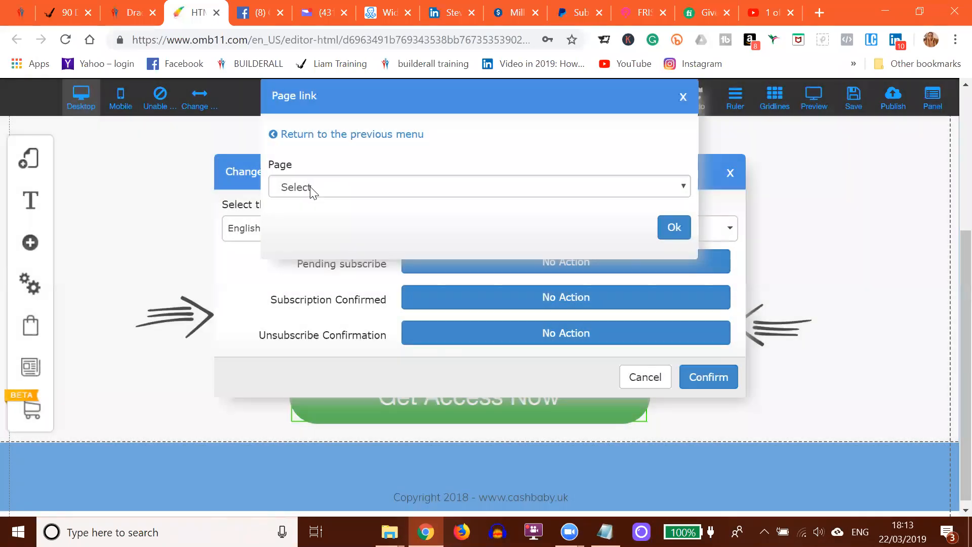
click(312, 188)
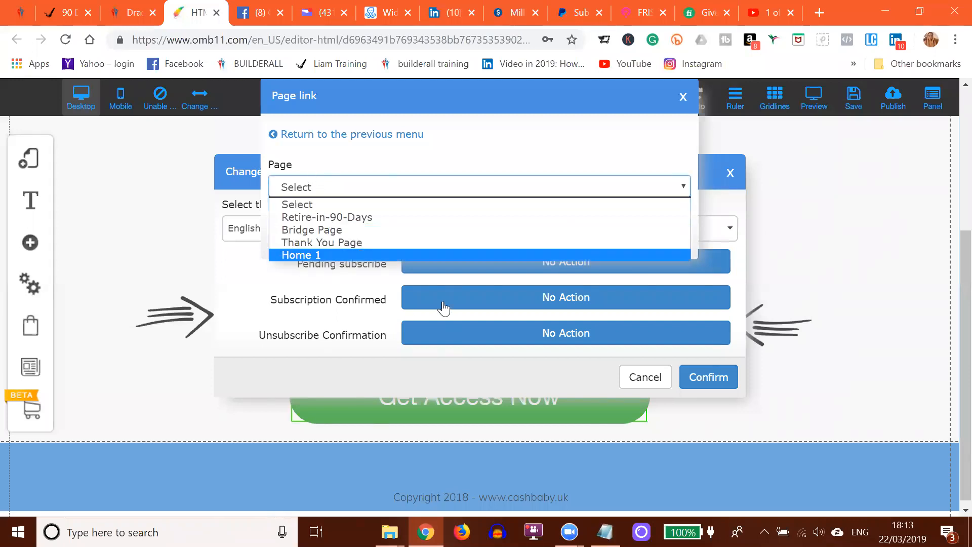
click(683, 97)
click(683, 97)
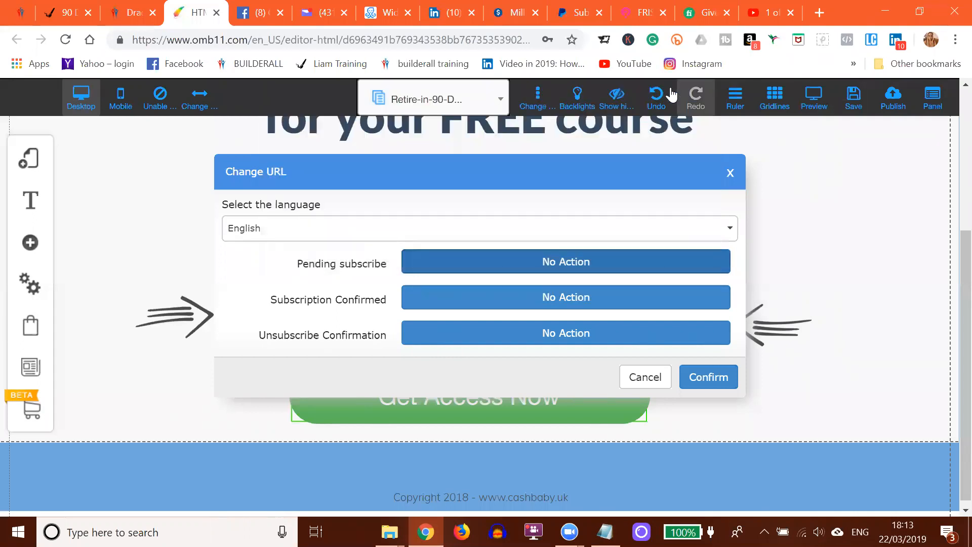
click(495, 265)
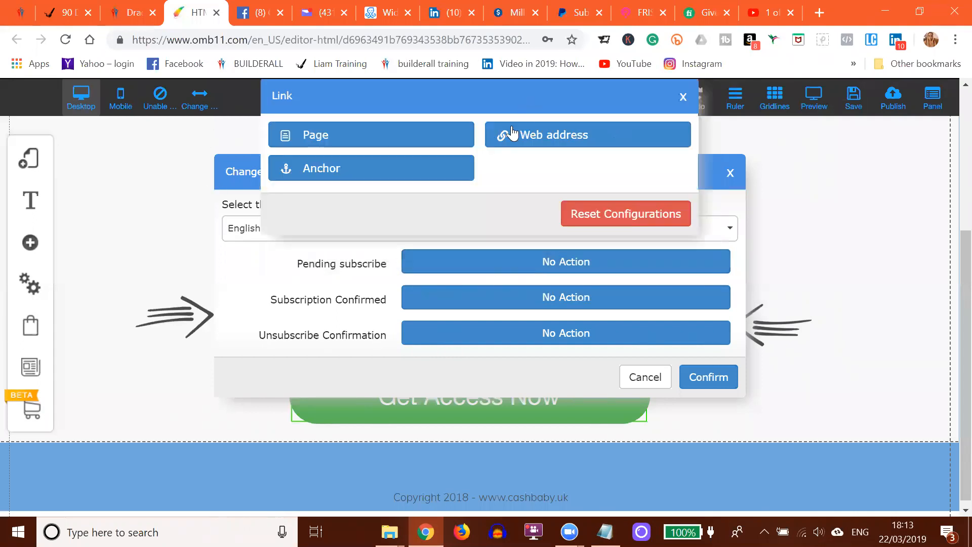
click(554, 136)
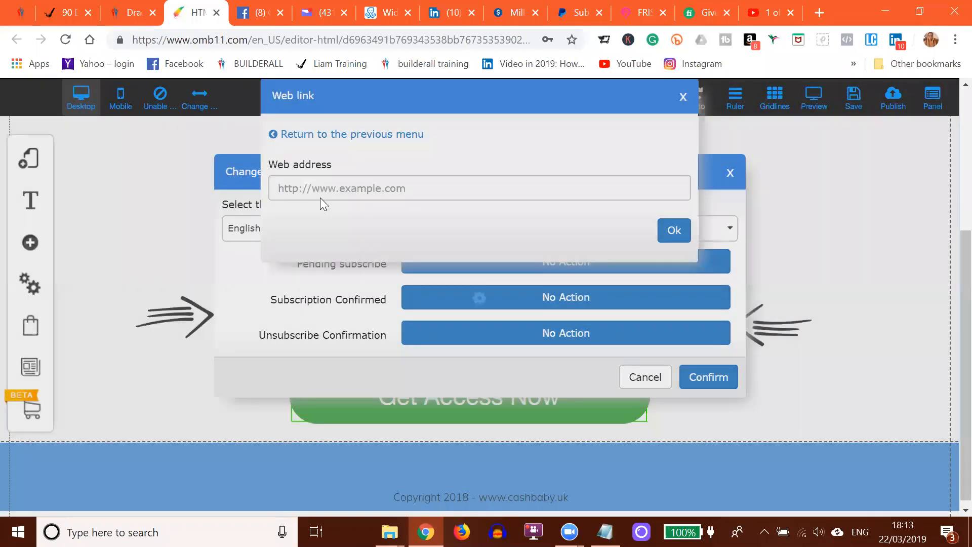
click(343, 190)
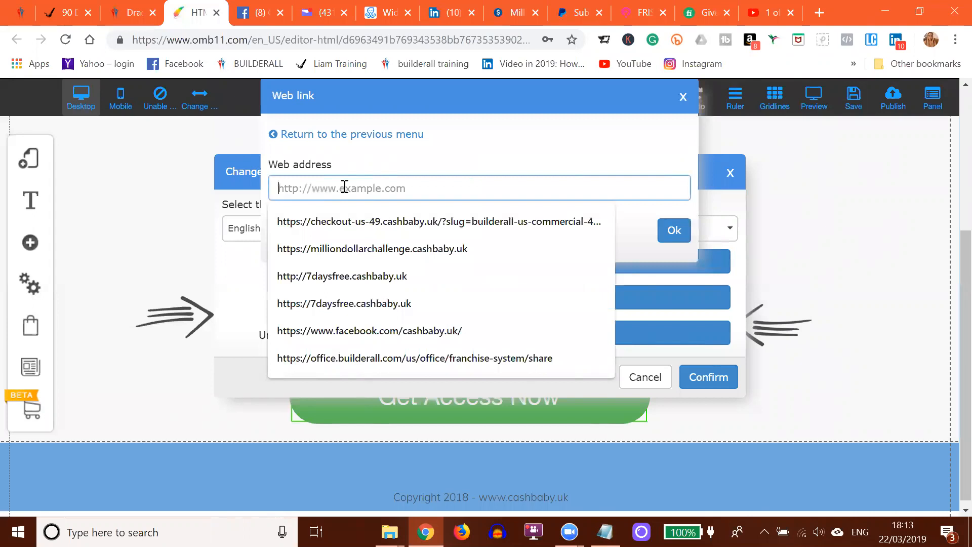
click(66, 15)
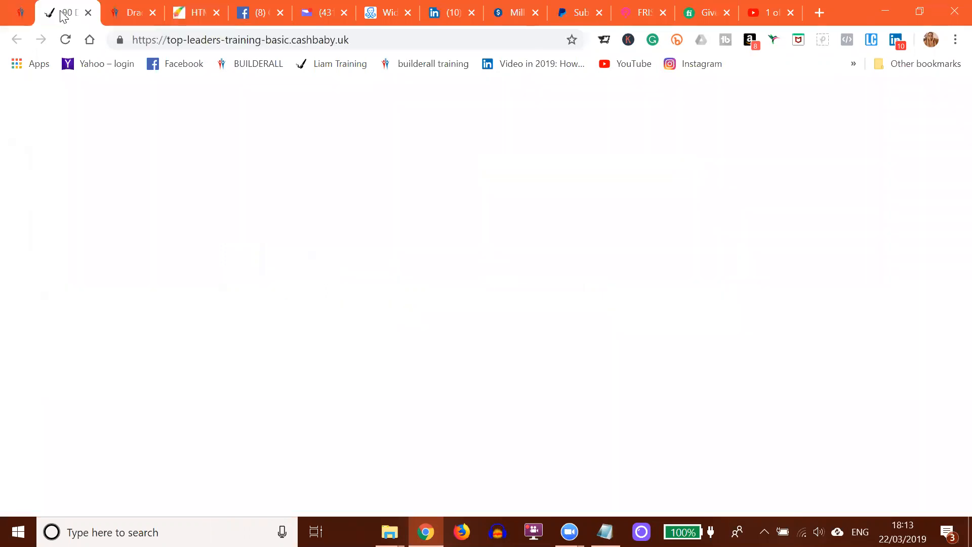
right_click(215, 44)
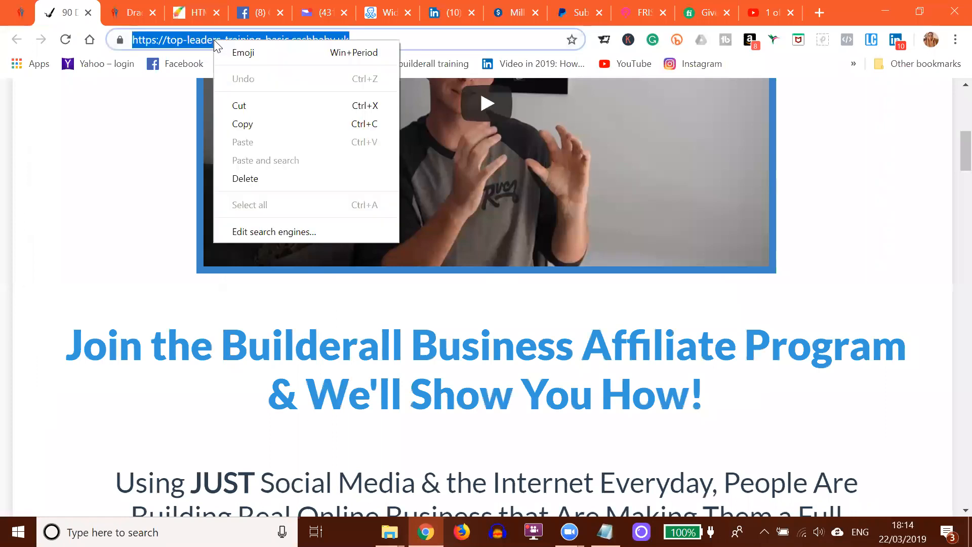
click(240, 124)
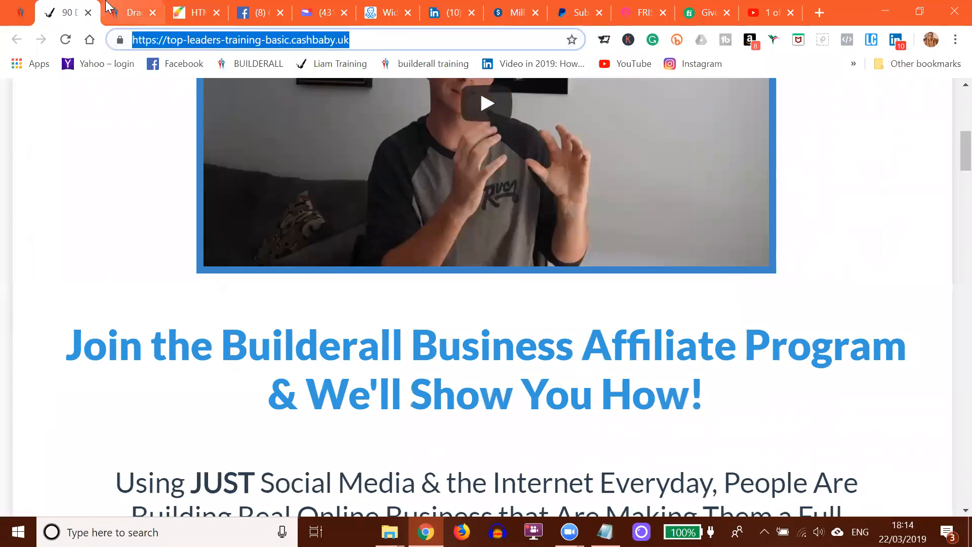
click(192, 12)
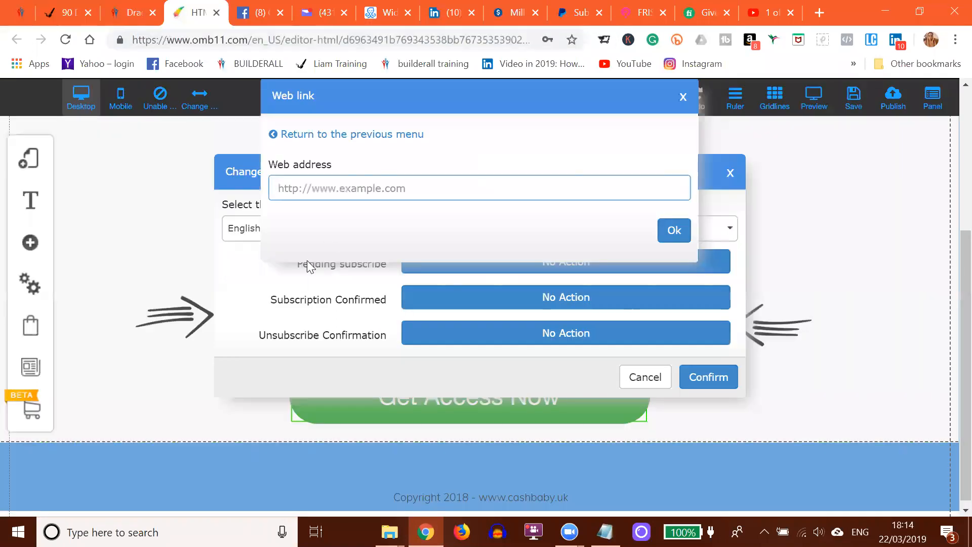
click(343, 178)
key(ctrl+v)
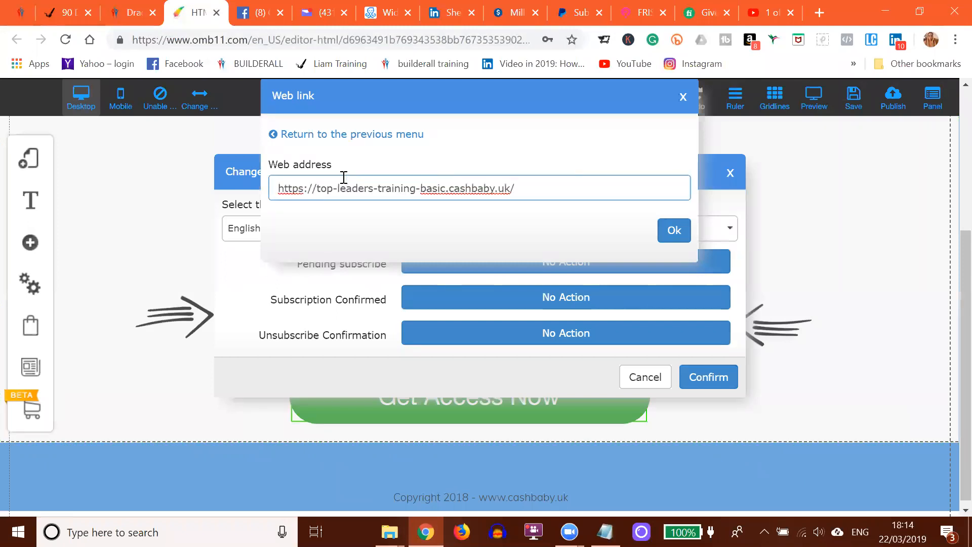
click(673, 230)
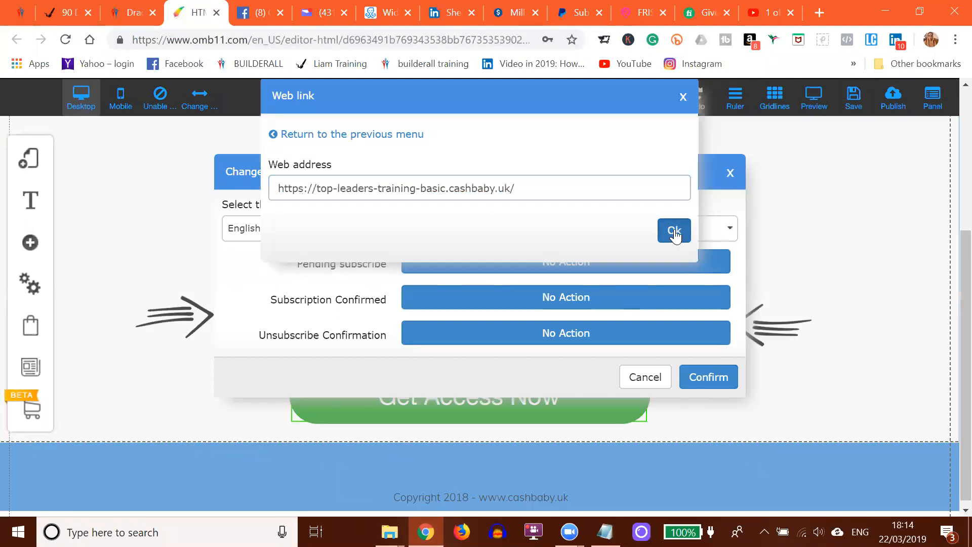
click(594, 295)
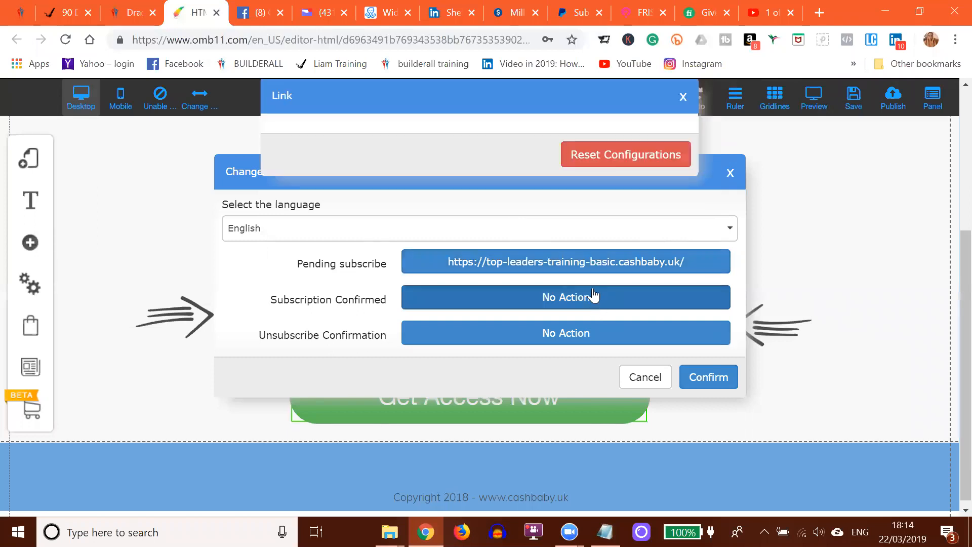
click(541, 133)
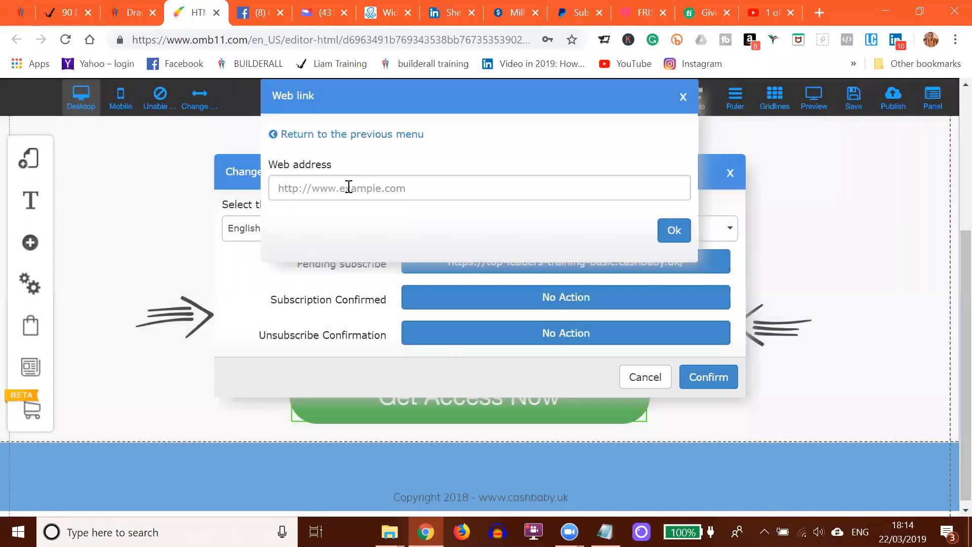
click(348, 187)
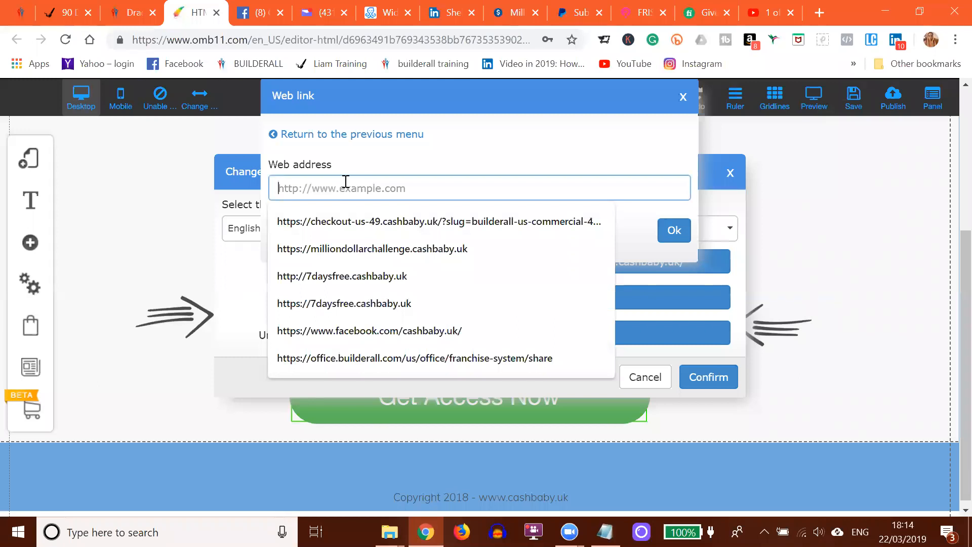
key(ctrl+v)
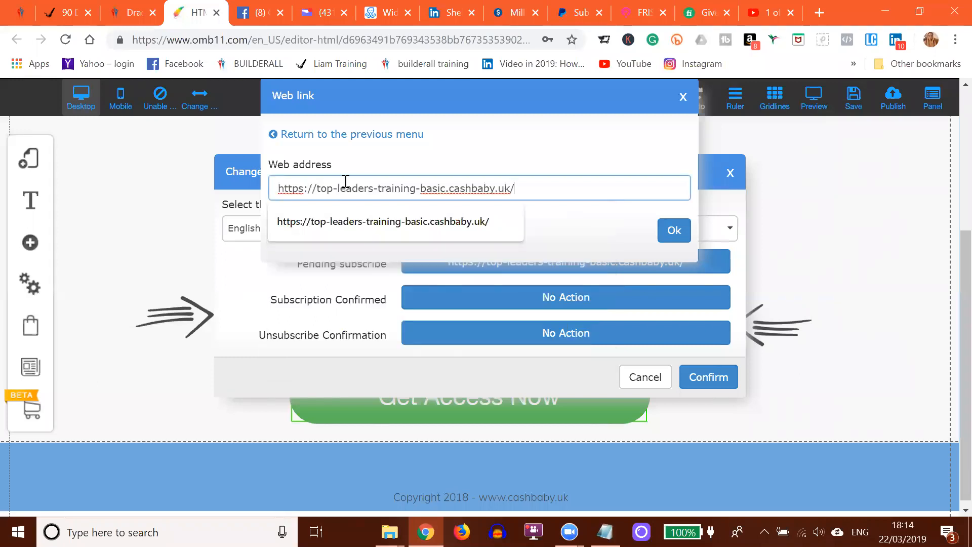
click(670, 231)
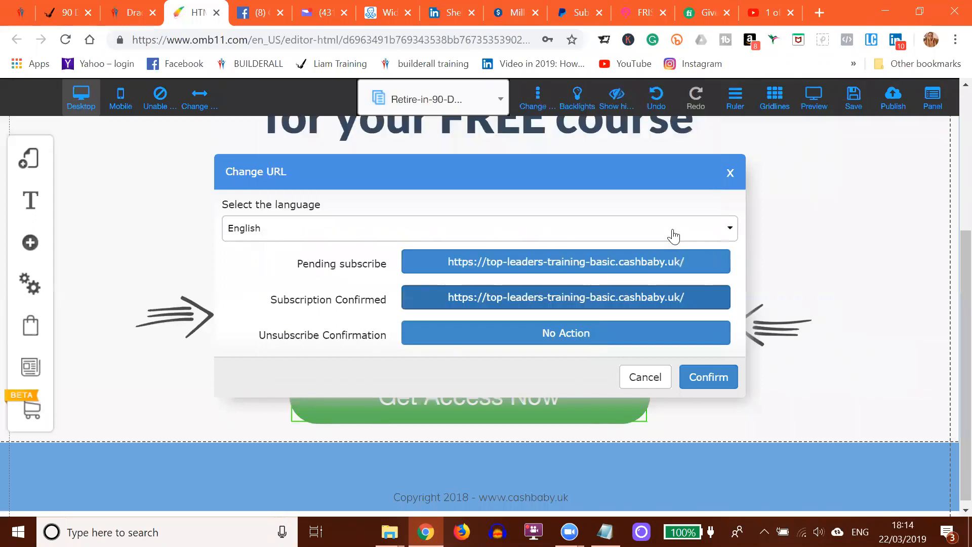
Step: Connect the opt-in form to a MailingBoss list and save its redirect URLs
click(700, 381)
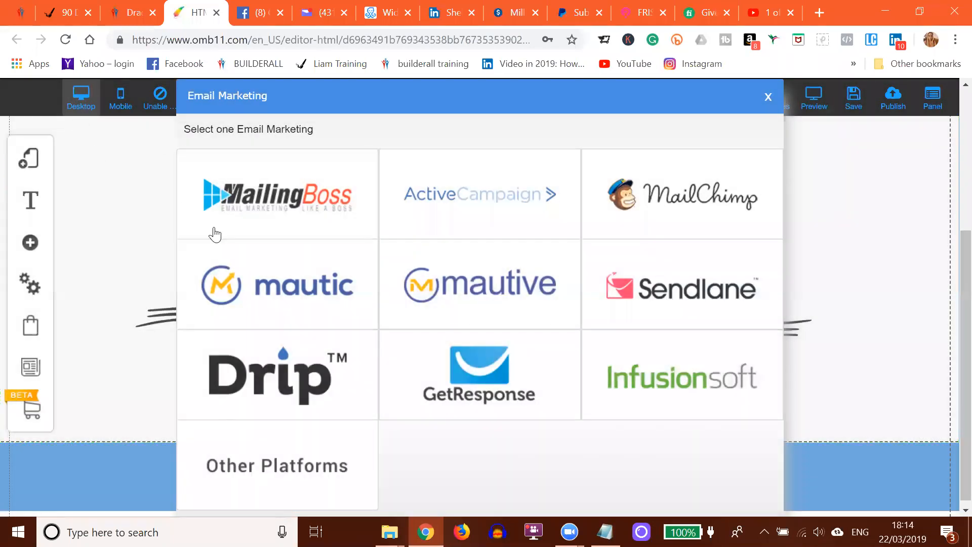
click(269, 198)
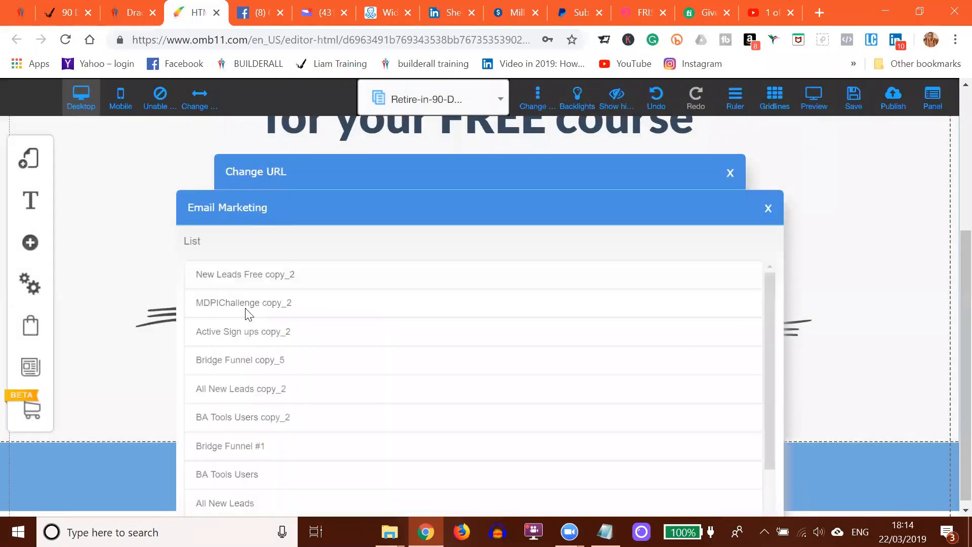
scroll(235, 471, down, 2)
click(229, 430)
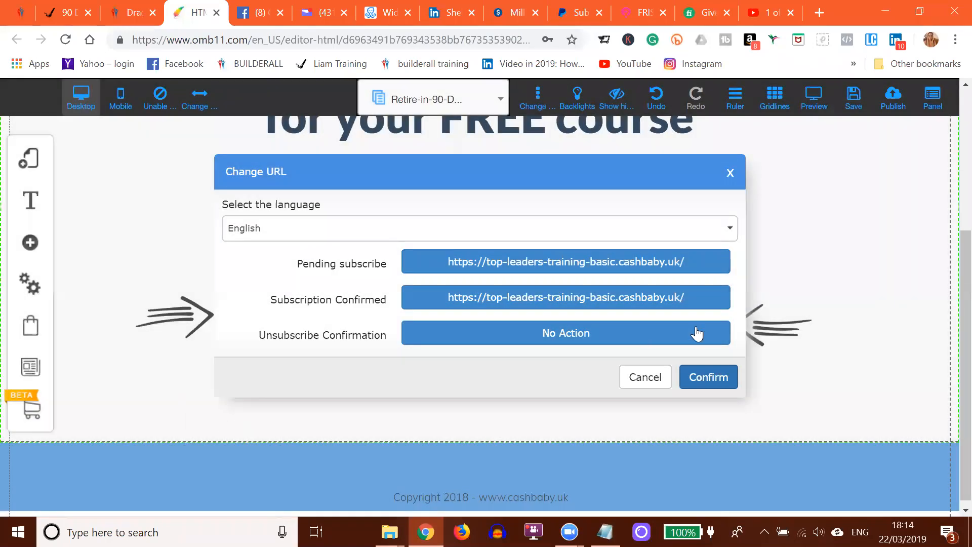
click(703, 383)
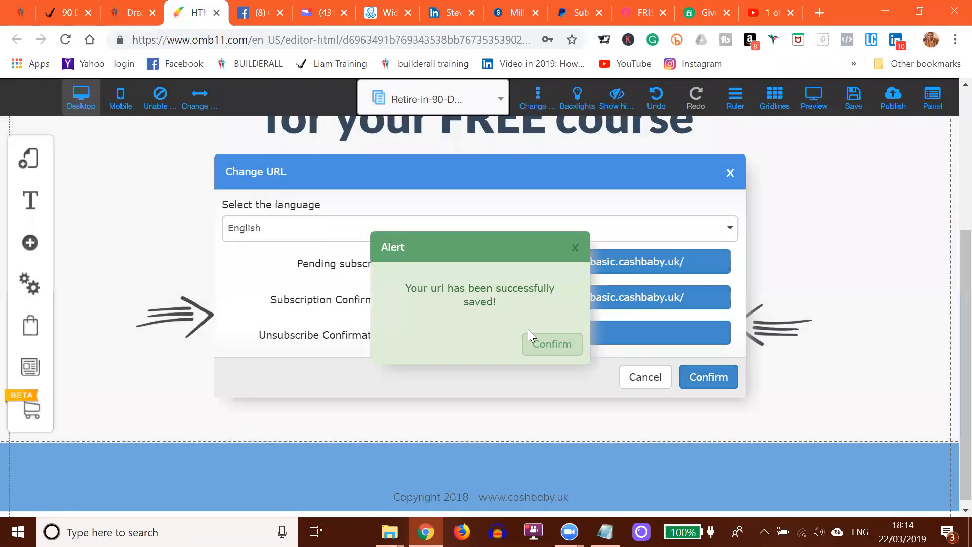
click(538, 346)
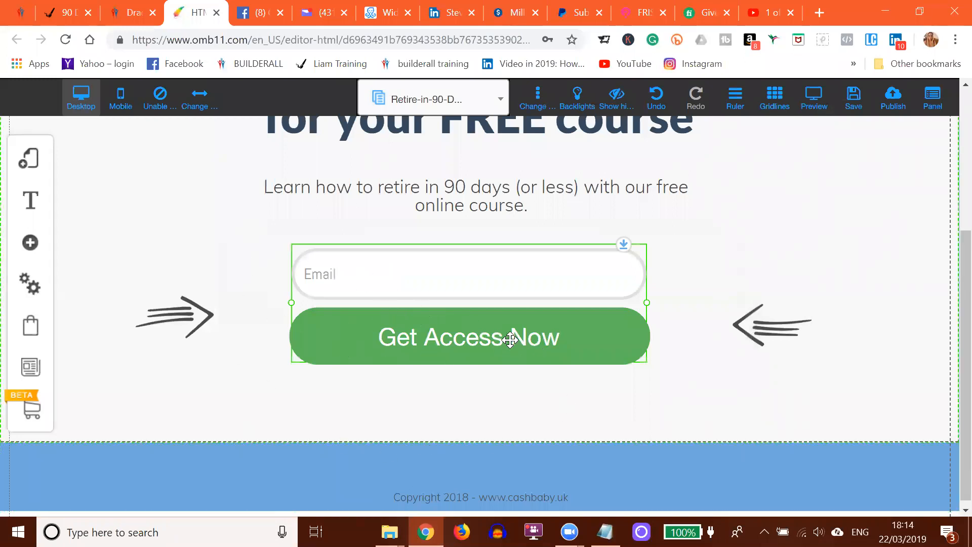
Step: Try to change the opt-in form's button text to "Show me How!" in the Form Button settings
right_click(436, 343)
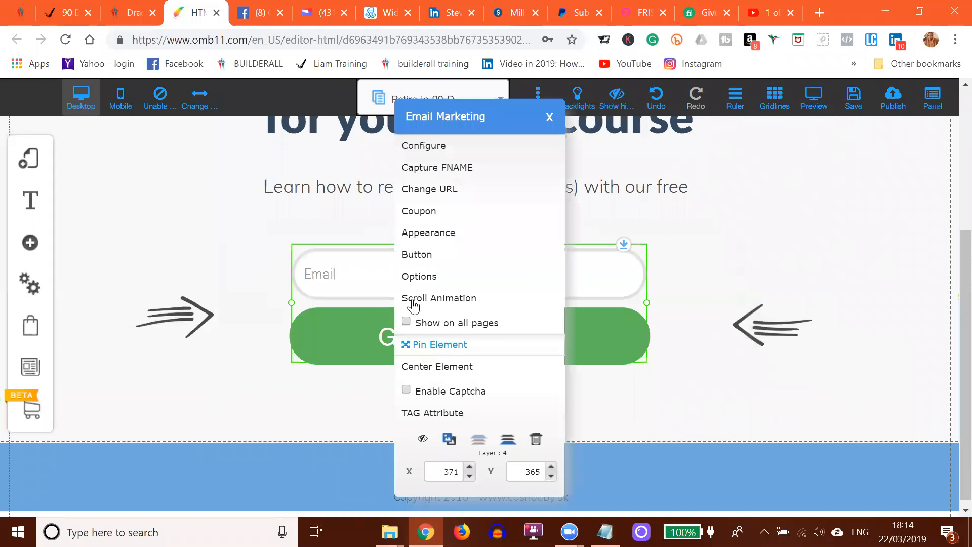
click(418, 254)
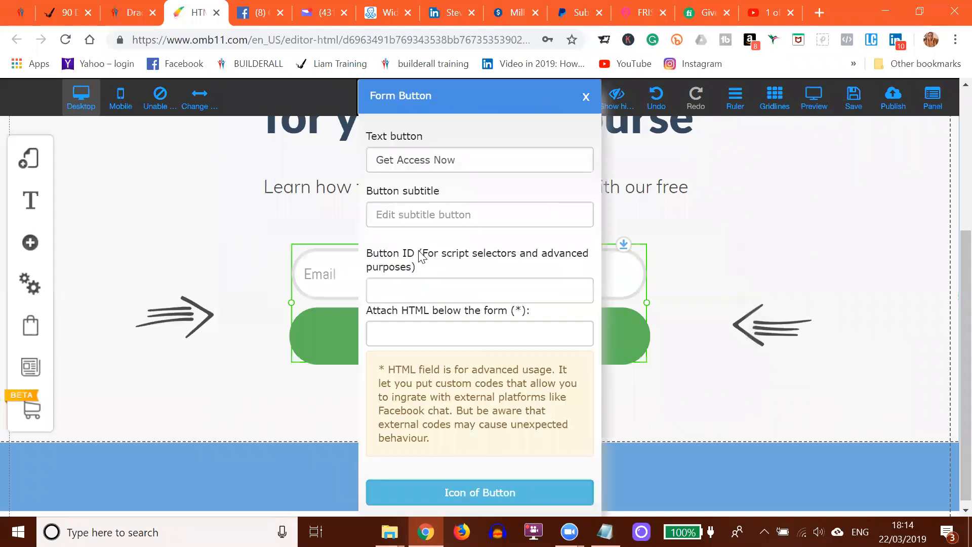
click(469, 162)
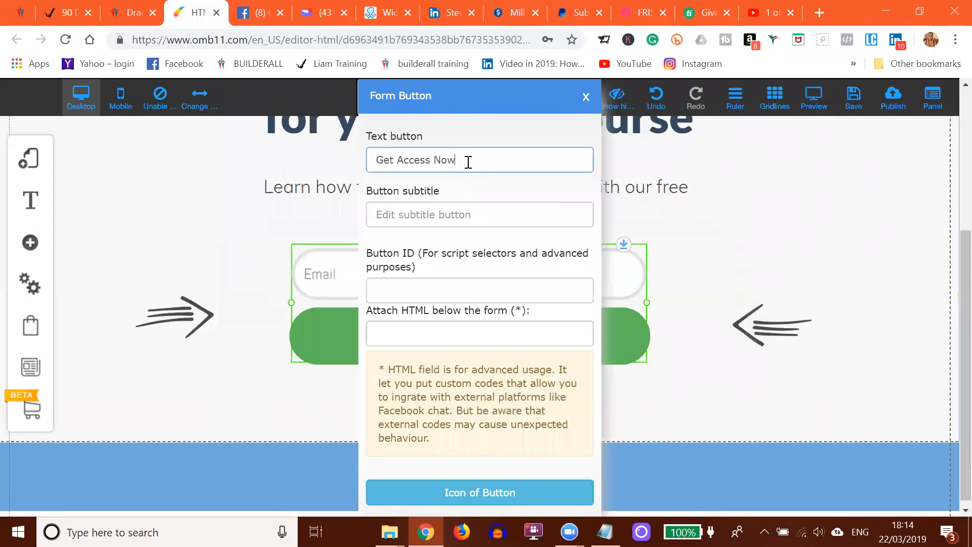
key(BackSpace)
key(BackSpace)
key(BackSpace)
key(BackSpace)
key(BackSpace)
key(BackSpace)
key(BackSpace)
key(BackSpace)
key(BackSpace)
key(BackSpace)
text(Show me how!)
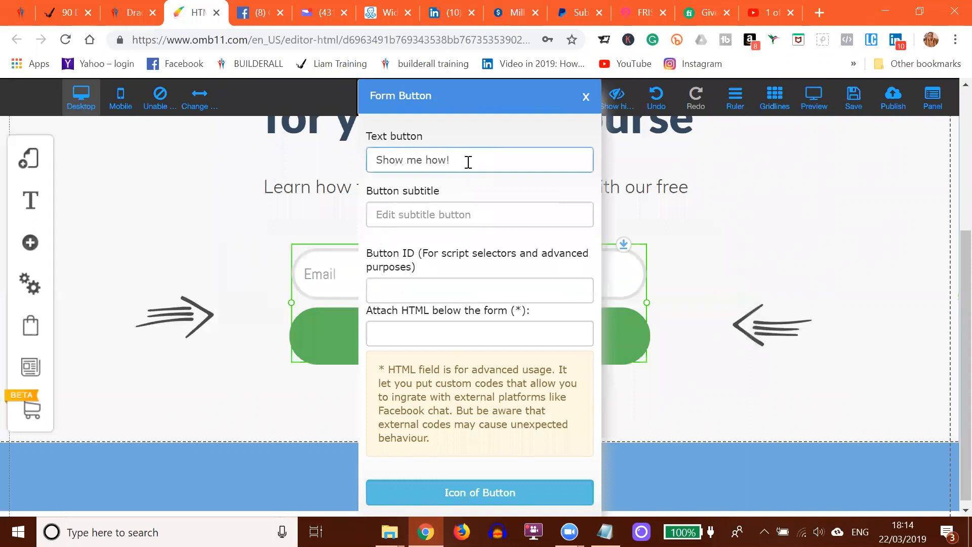
key(BackSpace)
text(H)
Step: Reposition the Form Button dialog to reach its lower options and close it without applying the new text
scroll(709, 255, down, 1)
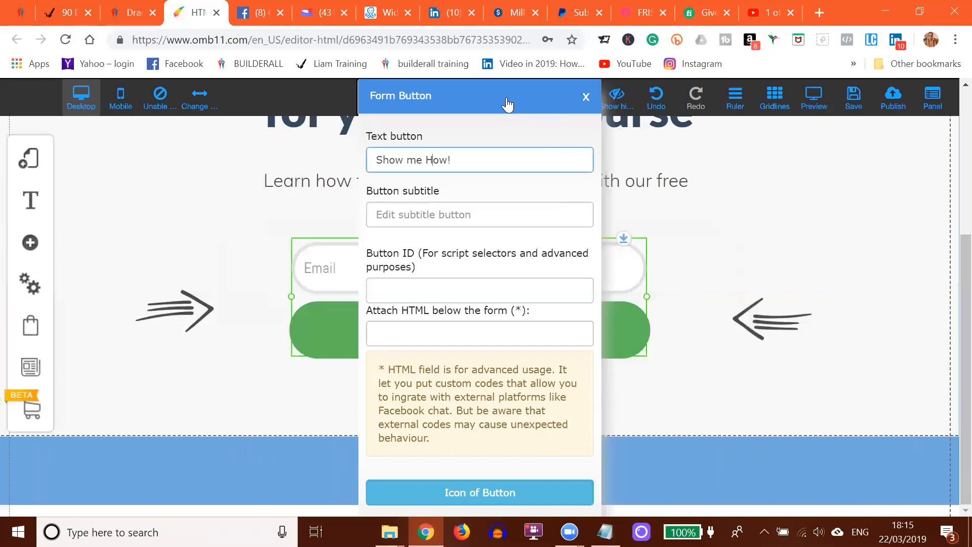
drag(508, 102, 490, 109)
scroll(490, 109, up, 1)
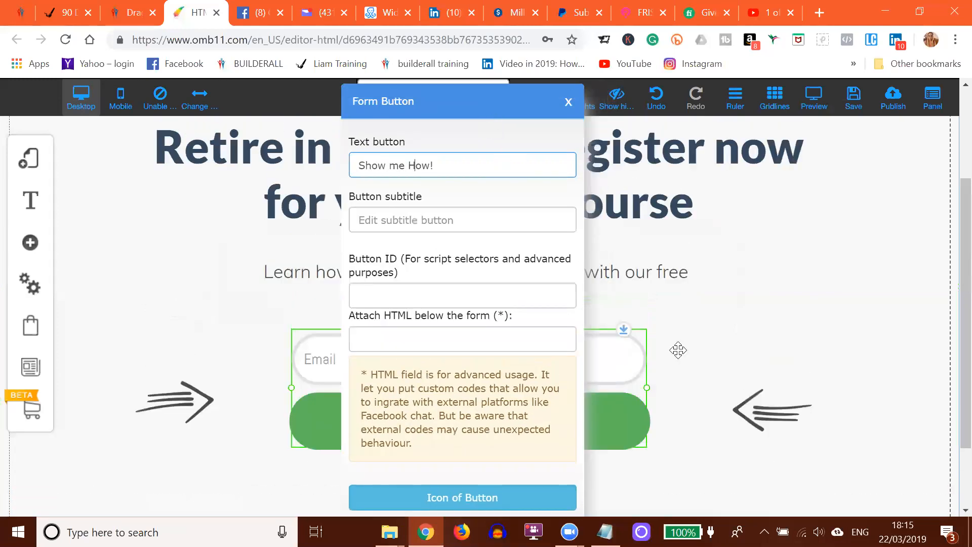
scroll(677, 348, down, 3)
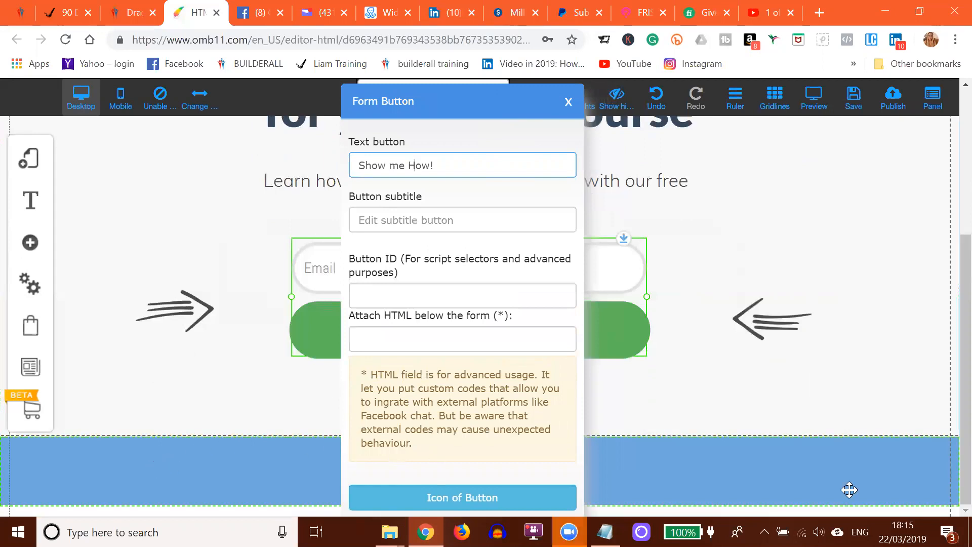
drag(473, 104, 353, 17)
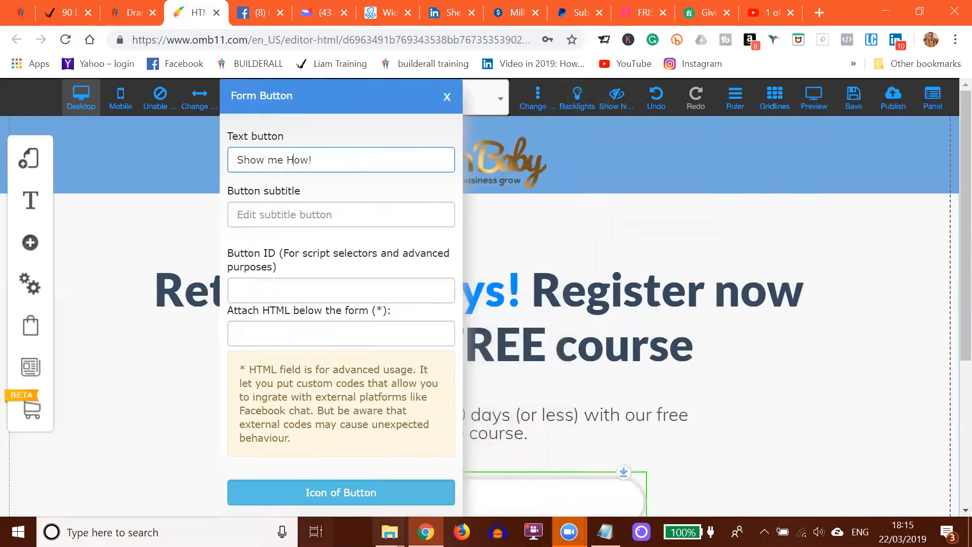
scroll(215, 414, down, 5)
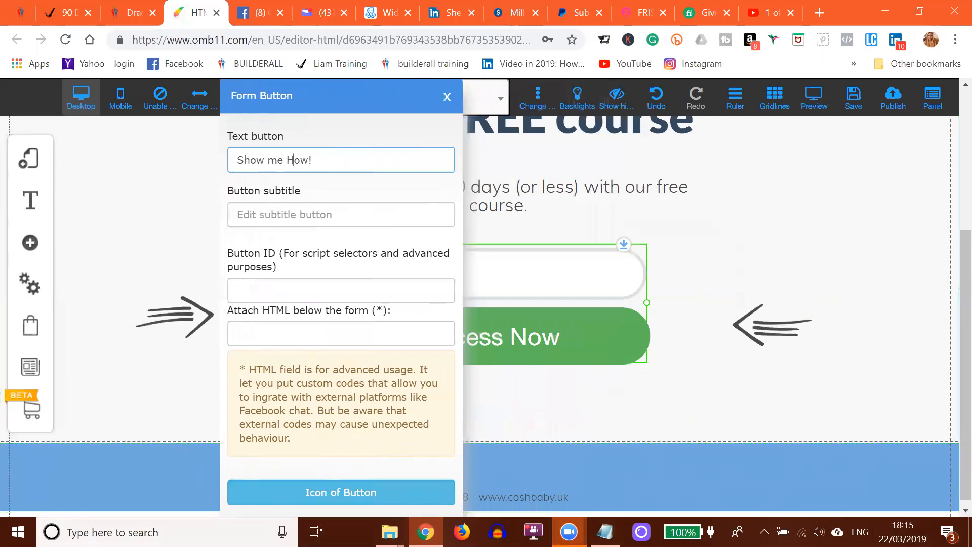
click(341, 459)
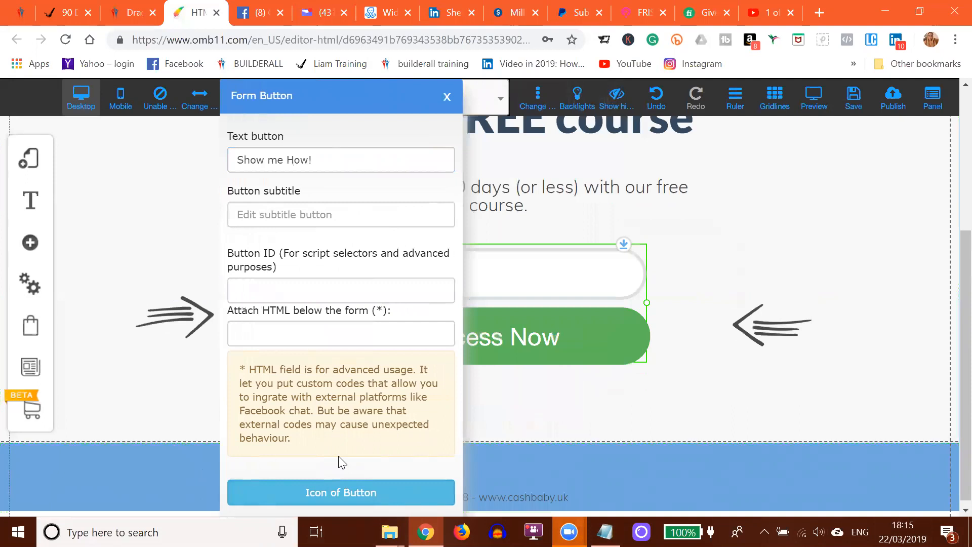
key(F11)
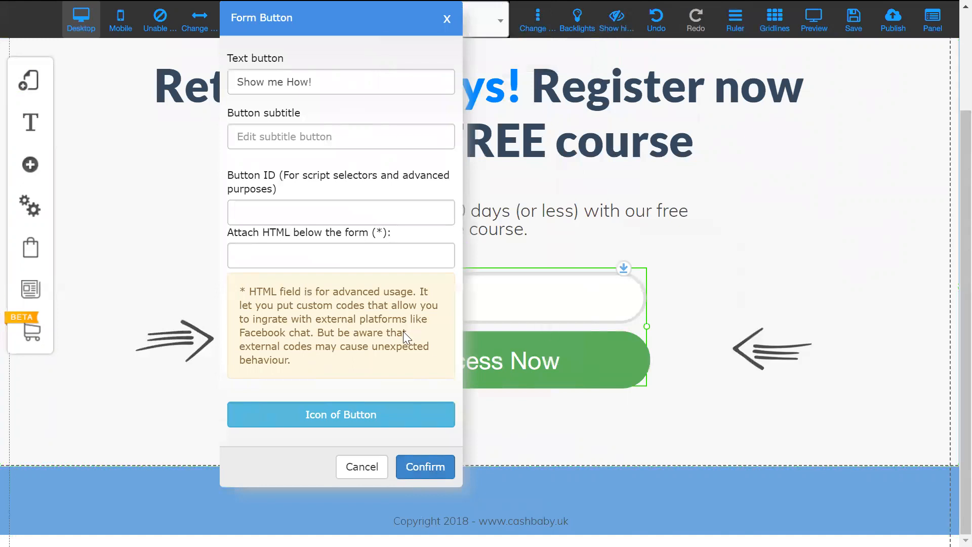
key(F11)
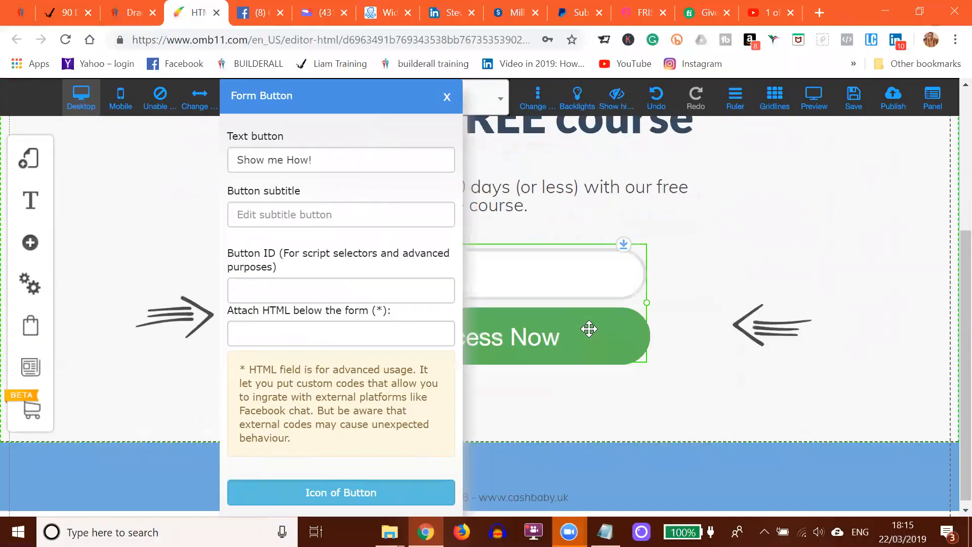
click(447, 97)
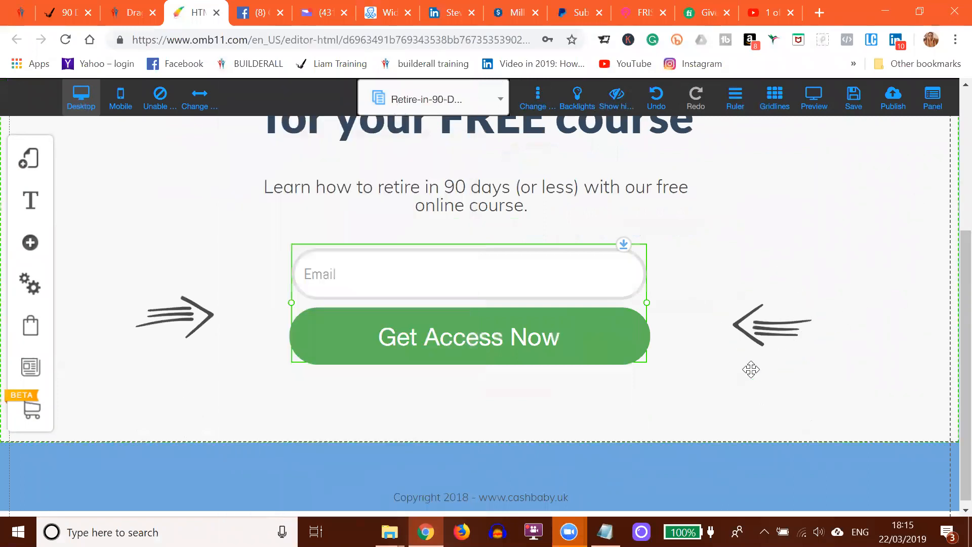
Step: Switch to the funnel's Thank You Page and review its headline, video, upsell text and call-to-action button
scroll(724, 377, down, 1)
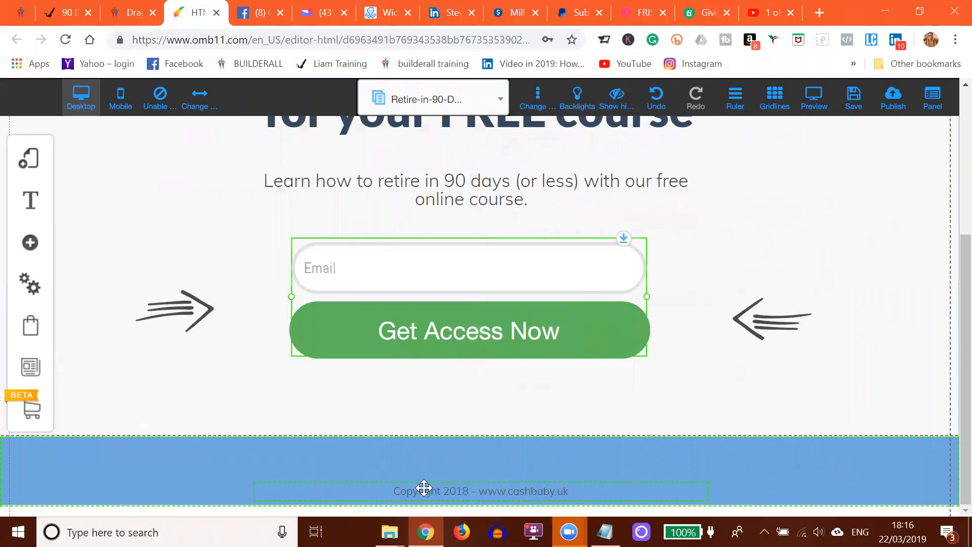
scroll(724, 395, up, 5)
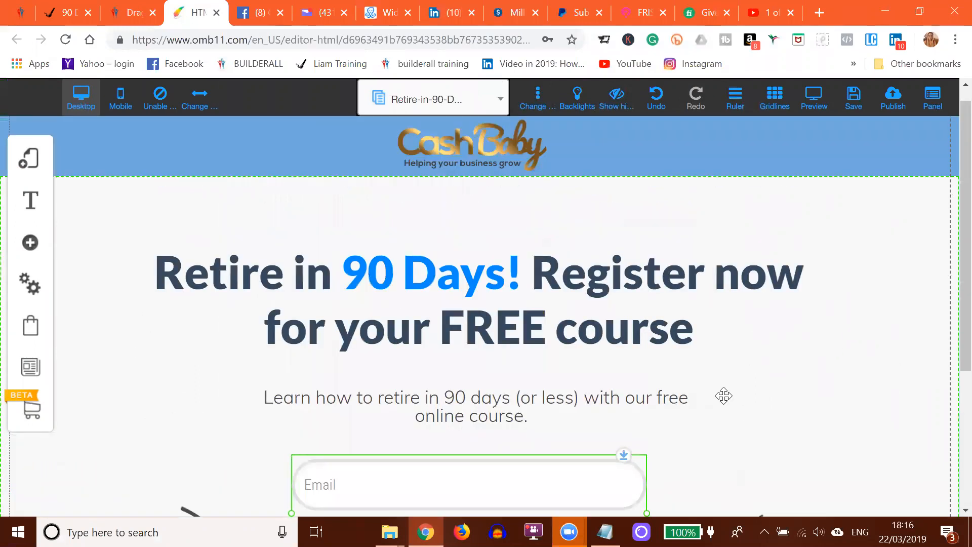
click(420, 97)
click(383, 224)
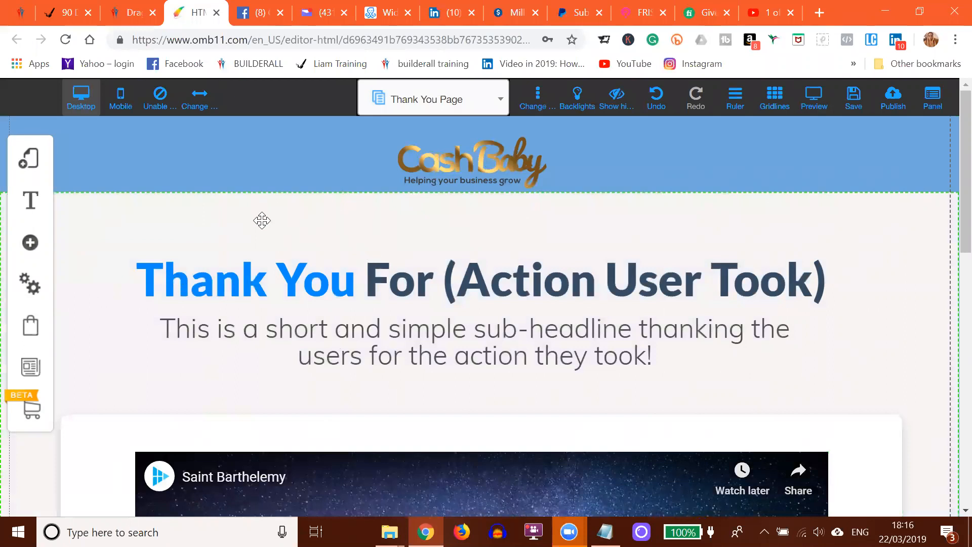
scroll(262, 222, down, 5)
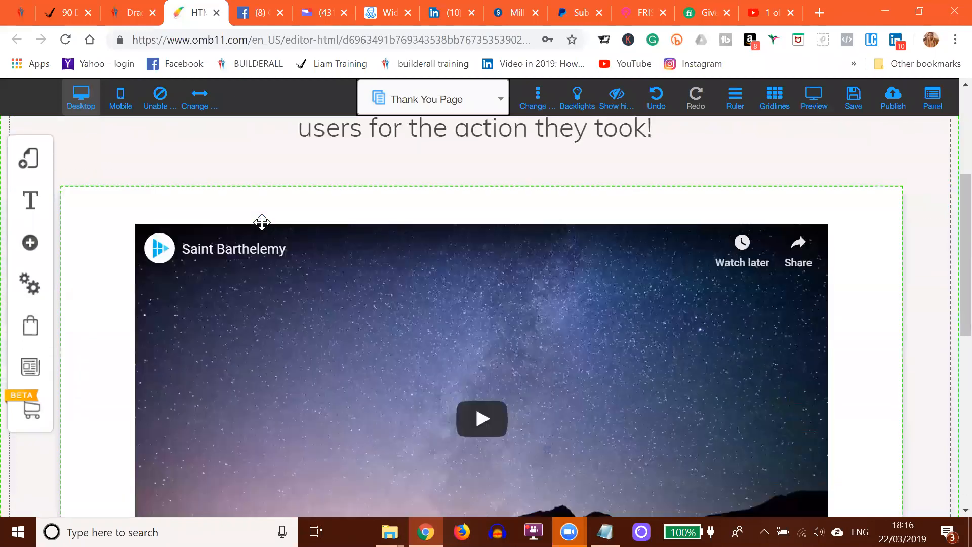
scroll(261, 222, down, 6)
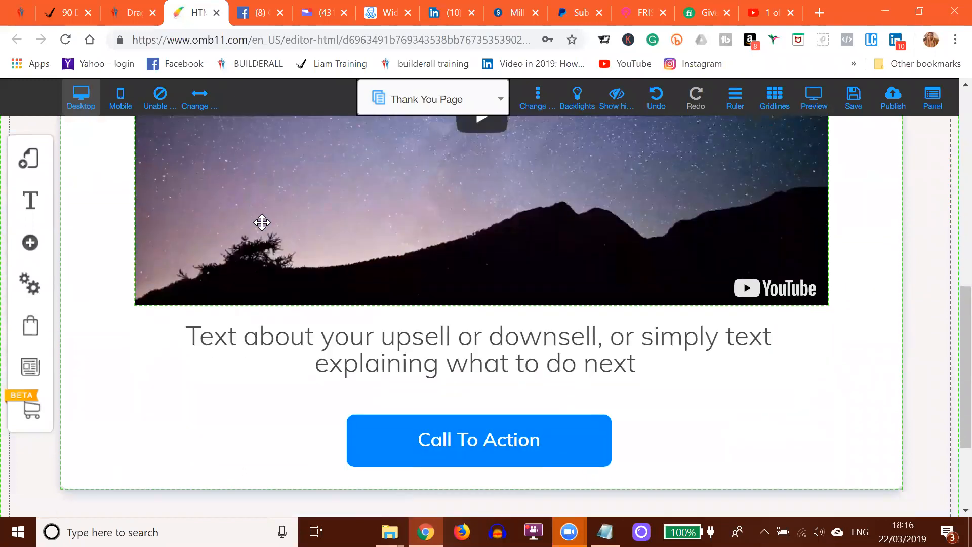
scroll(262, 222, down, 3)
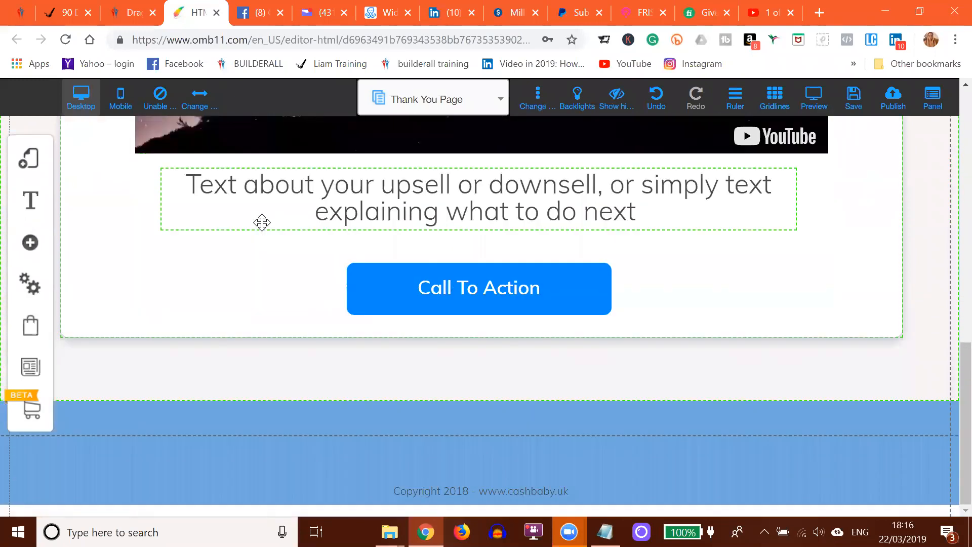
scroll(261, 222, up, 14)
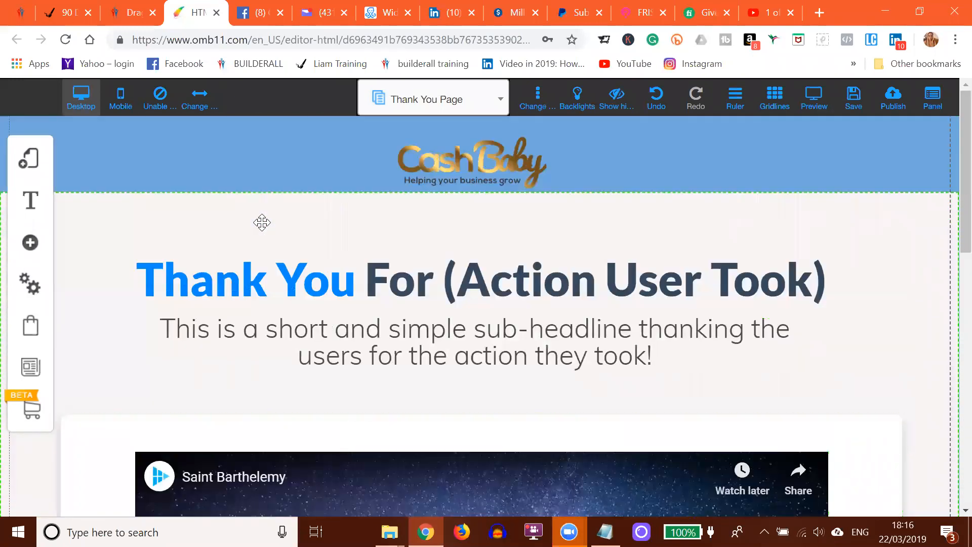
Step: View the funnel's Bridge Page and return to the Retire-in-90-Days page
click(420, 110)
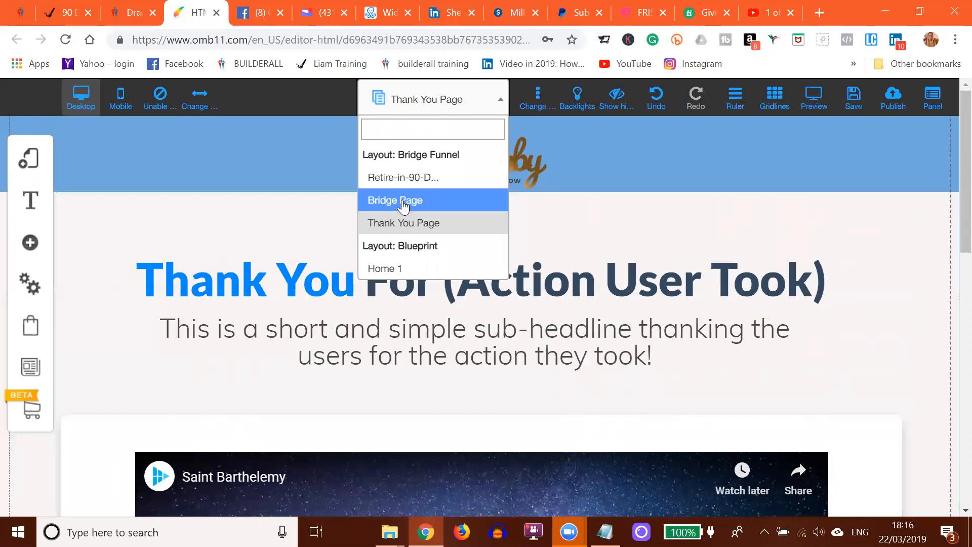
click(403, 202)
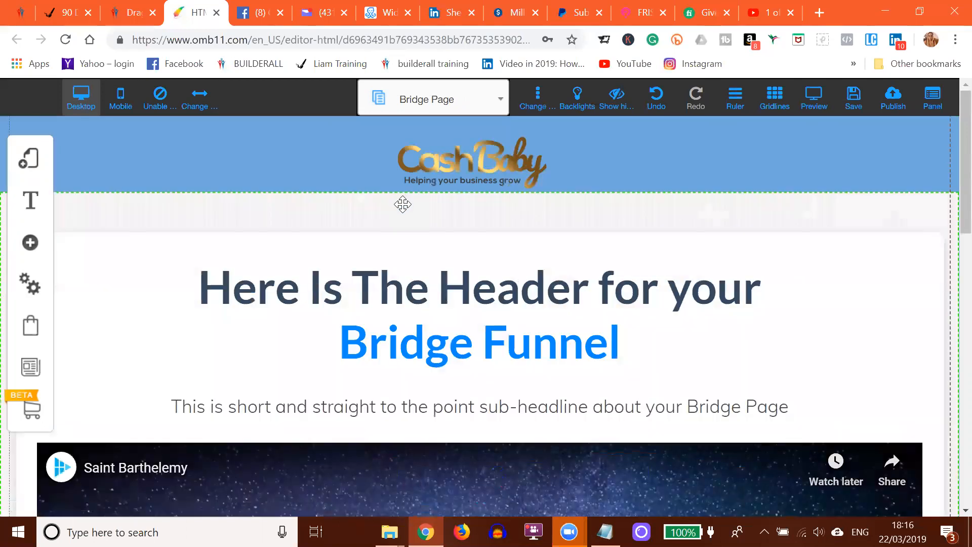
click(415, 104)
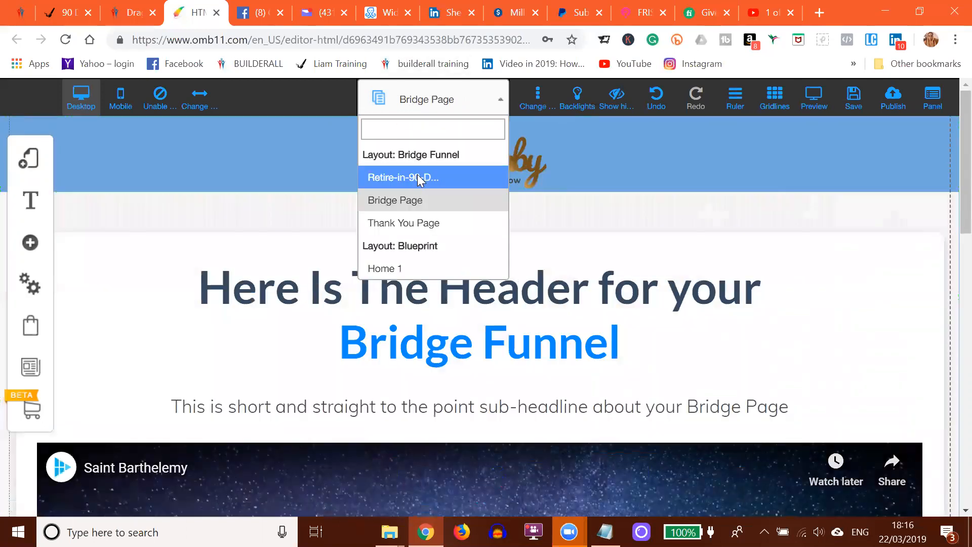
click(417, 177)
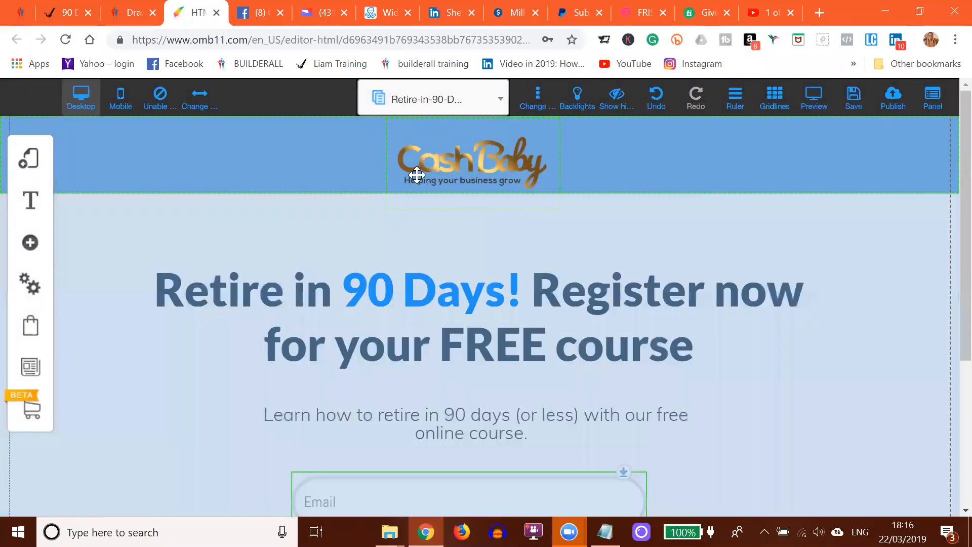
Step: Examine the page link choices for Pending subscribe in the opt-in form's Change URL settings and close them without changes
scroll(412, 210, down, 3)
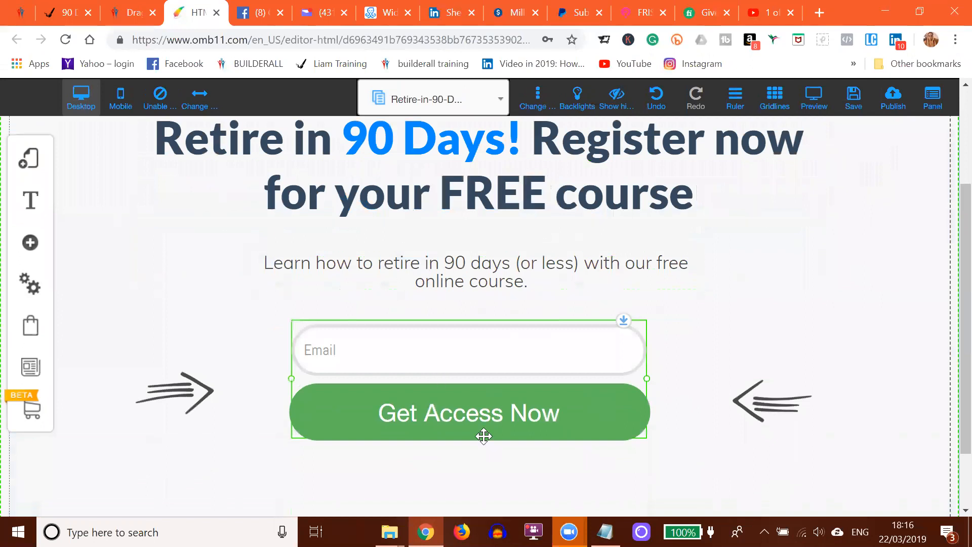
drag(445, 369, 433, 386)
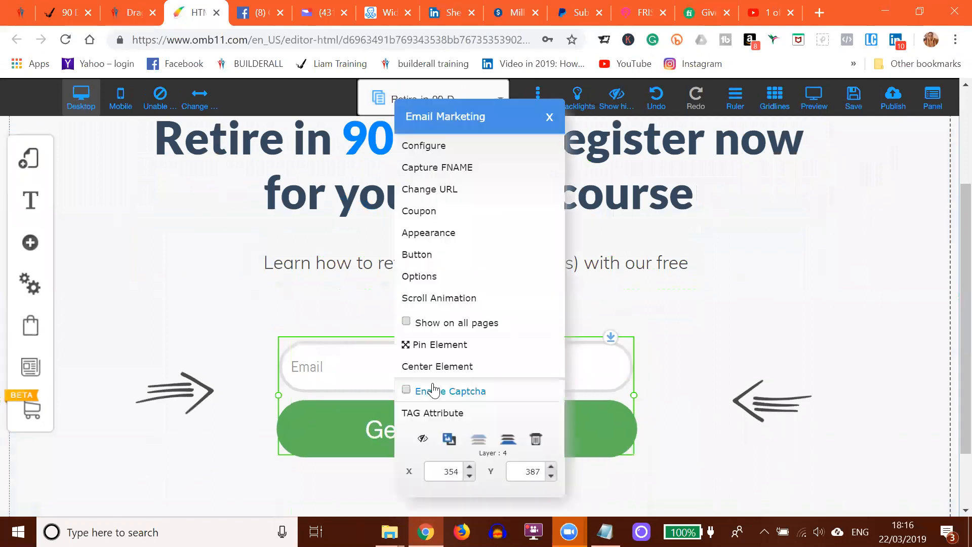
click(431, 191)
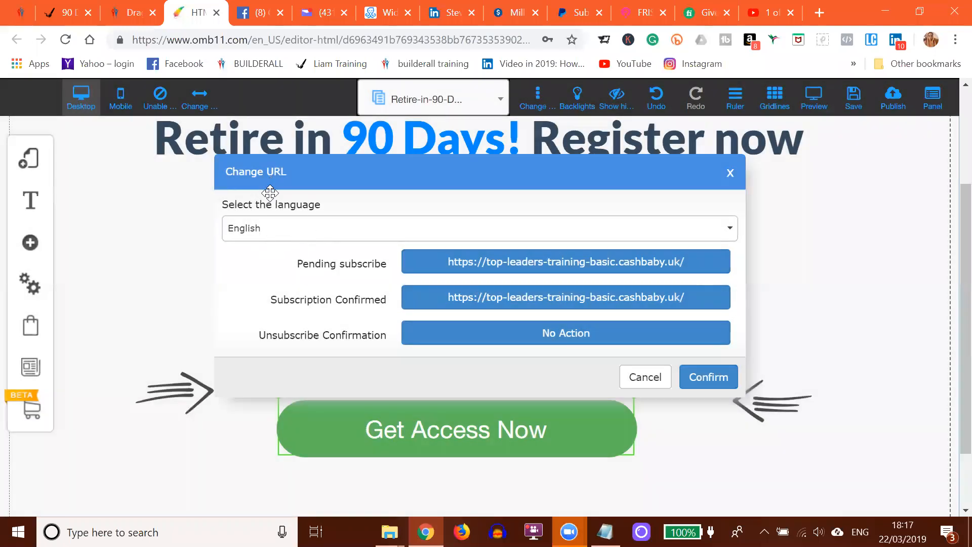
click(457, 263)
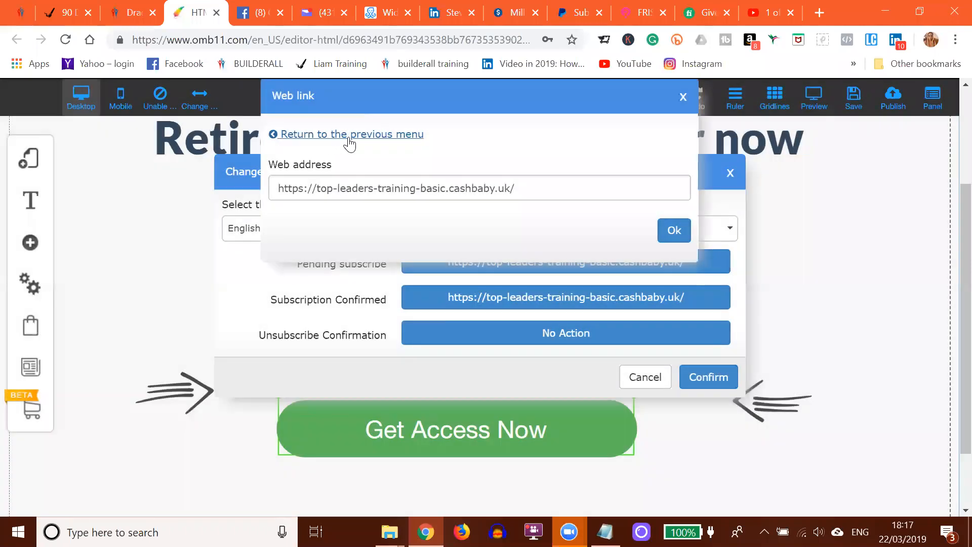
click(349, 136)
click(343, 136)
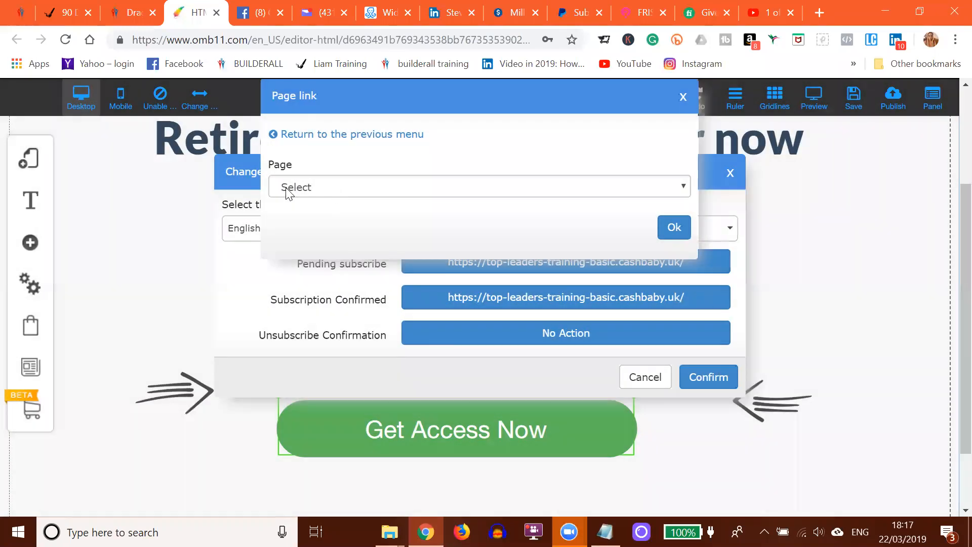
click(286, 189)
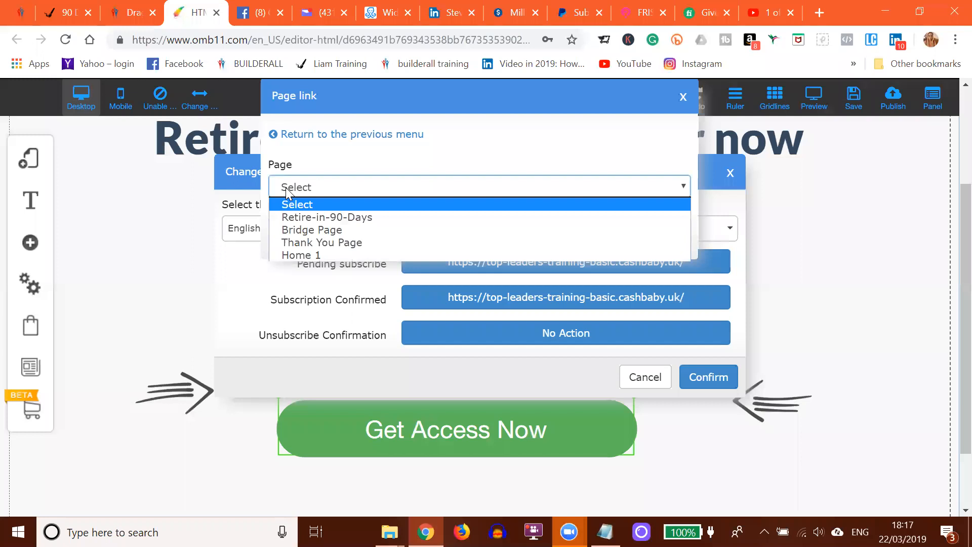
click(681, 97)
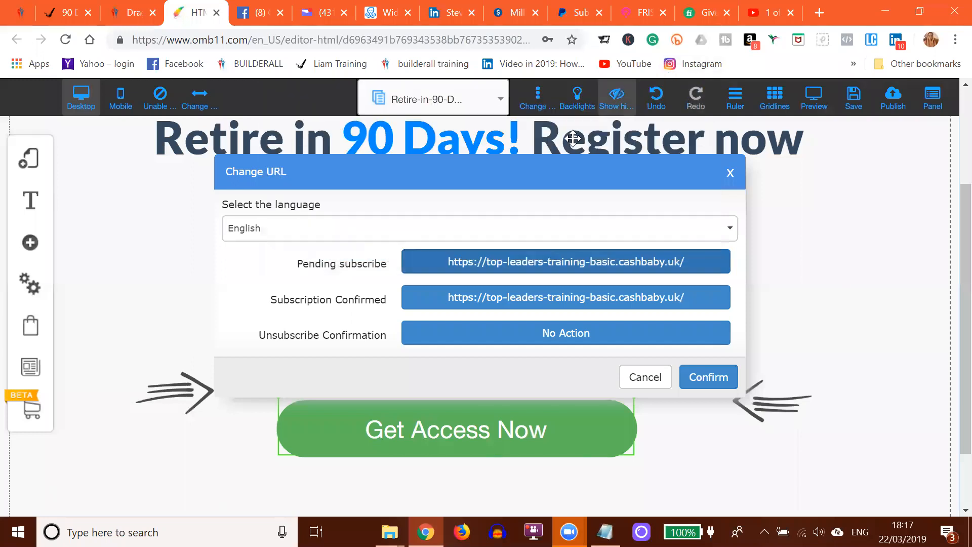
click(730, 173)
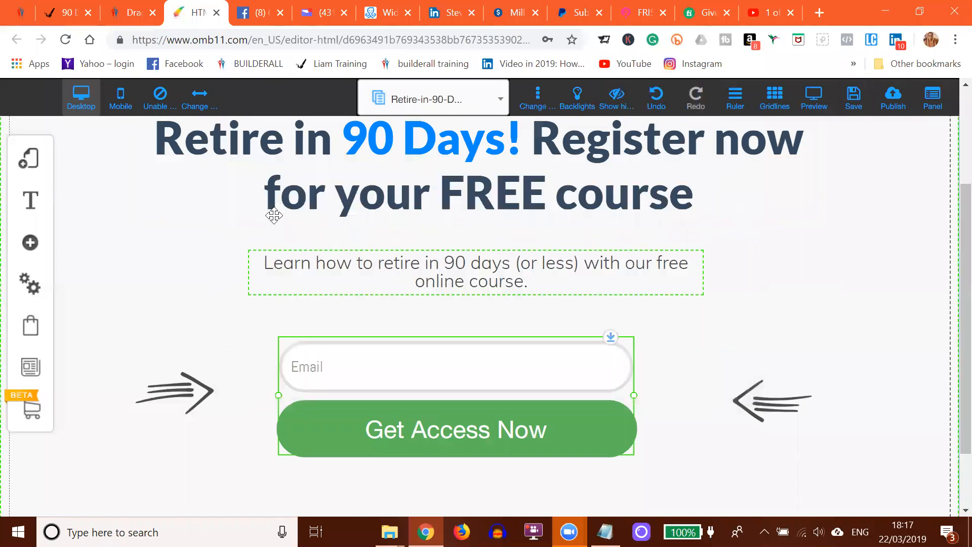
Step: Switch to the Builderall office, open the Drag and Drop Pixel Perfect builder's Sales Funnels gallery, and look through its funnel templates
click(18, 16)
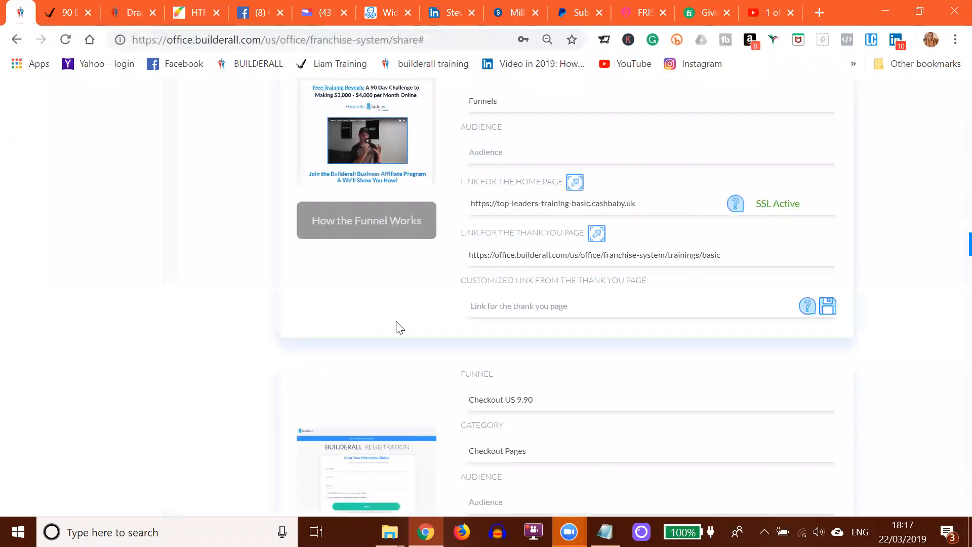
scroll(375, 341, up, 15)
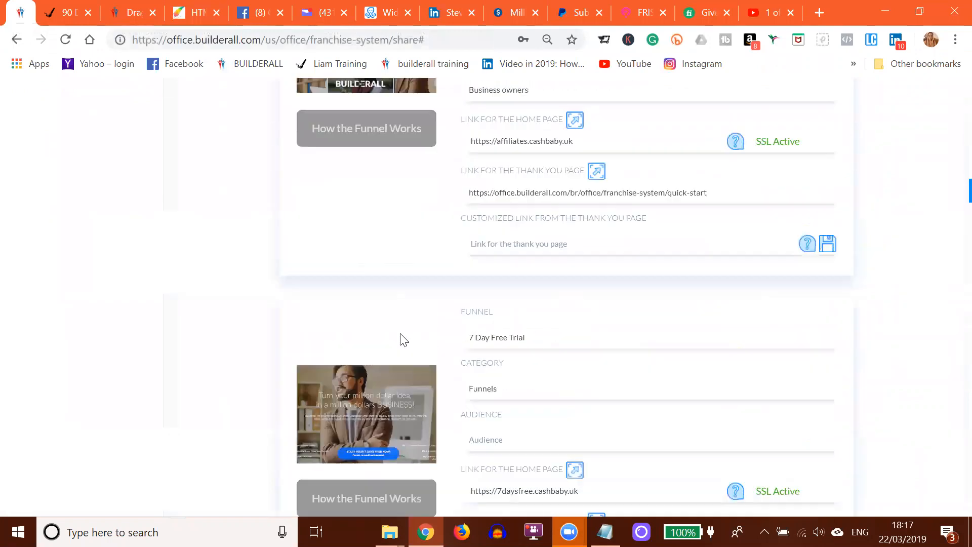
scroll(405, 340, up, 8)
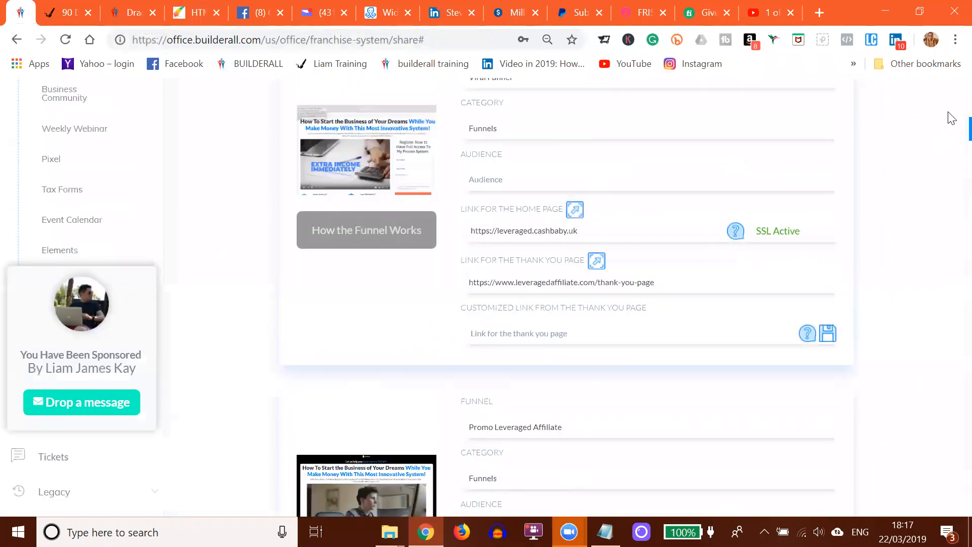
scroll(950, 117, up, 10)
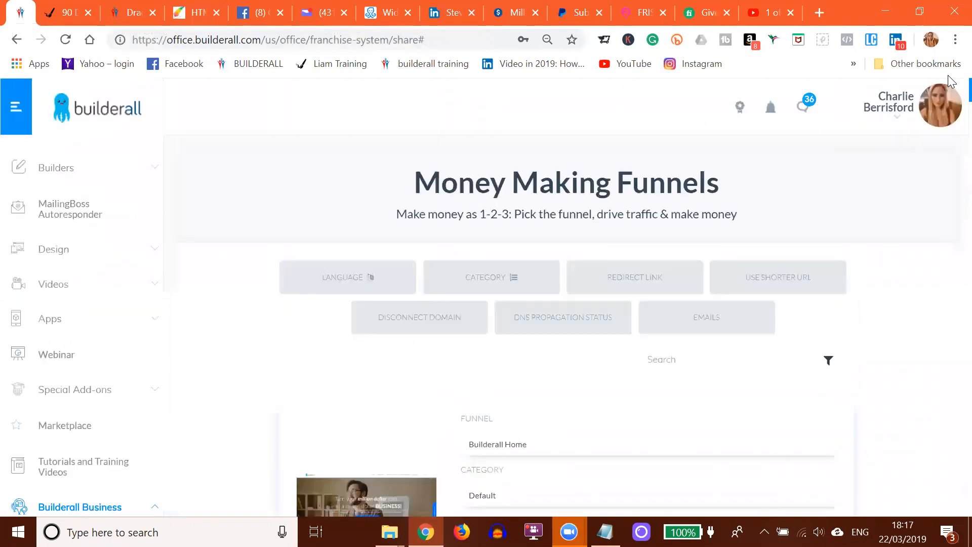
click(47, 172)
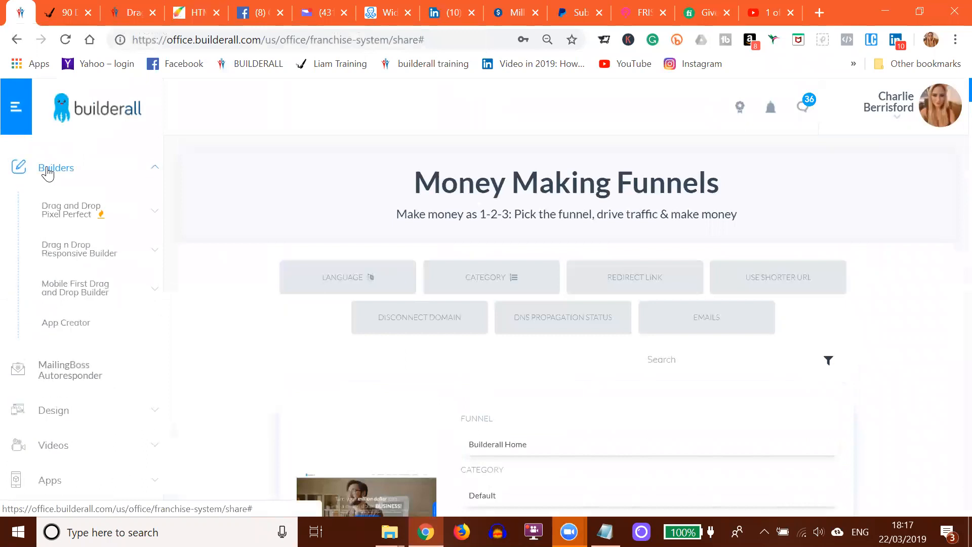
click(58, 212)
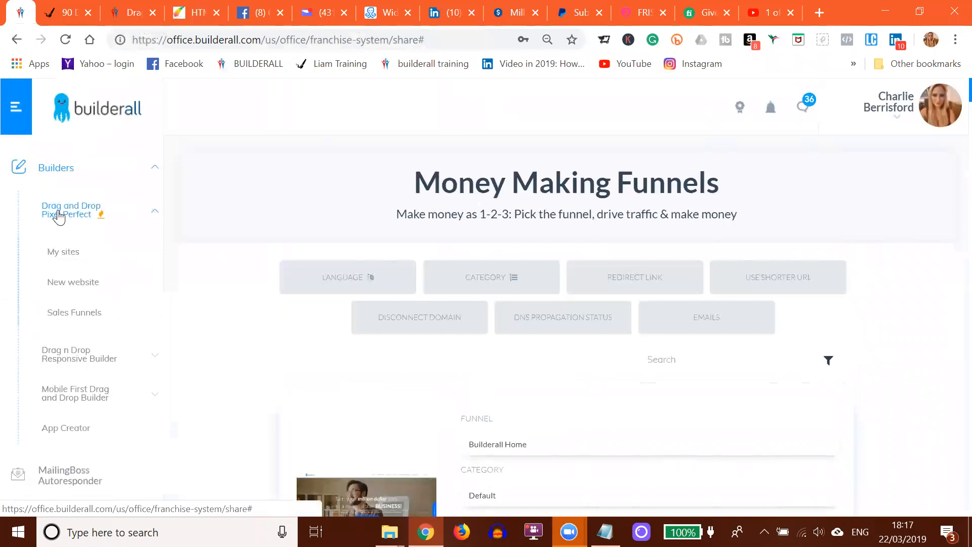
click(62, 320)
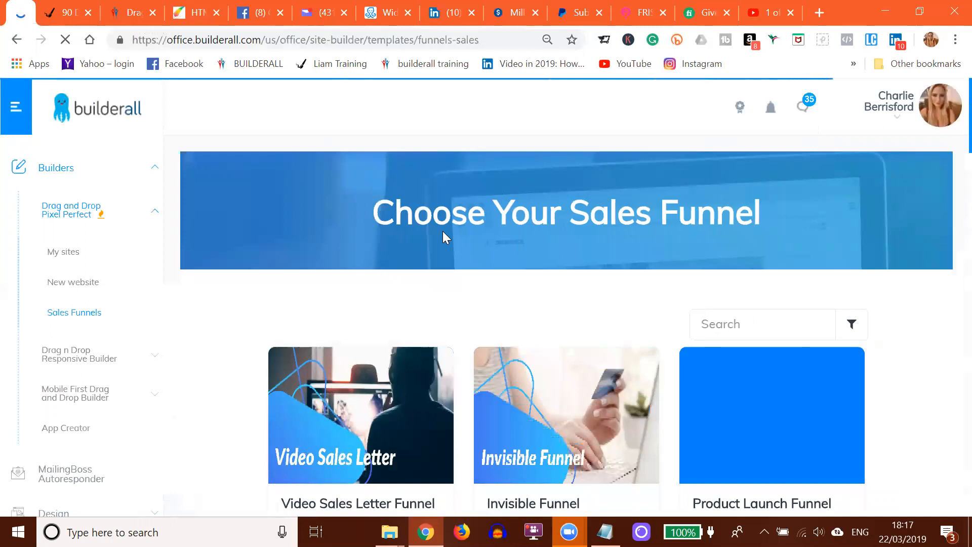
scroll(444, 234, down, 5)
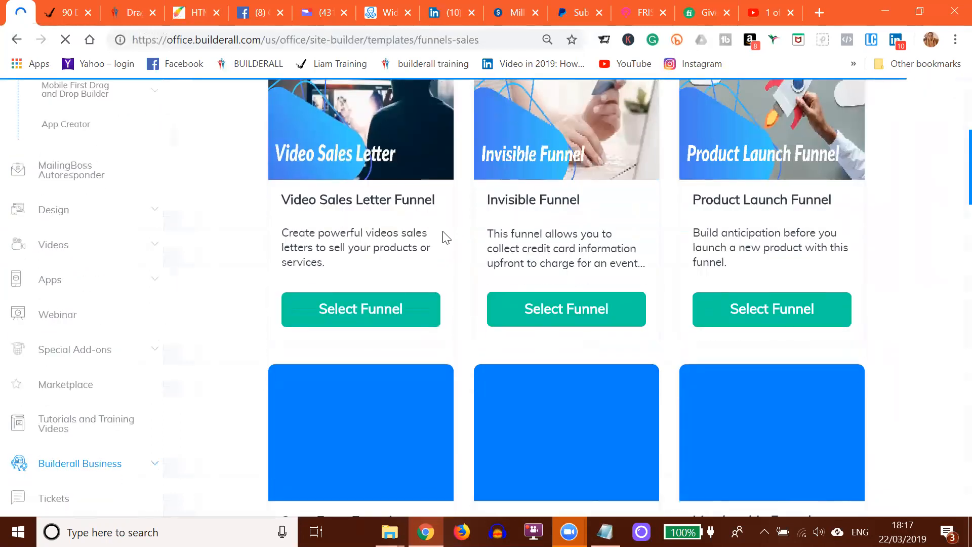
scroll(445, 237, down, 5)
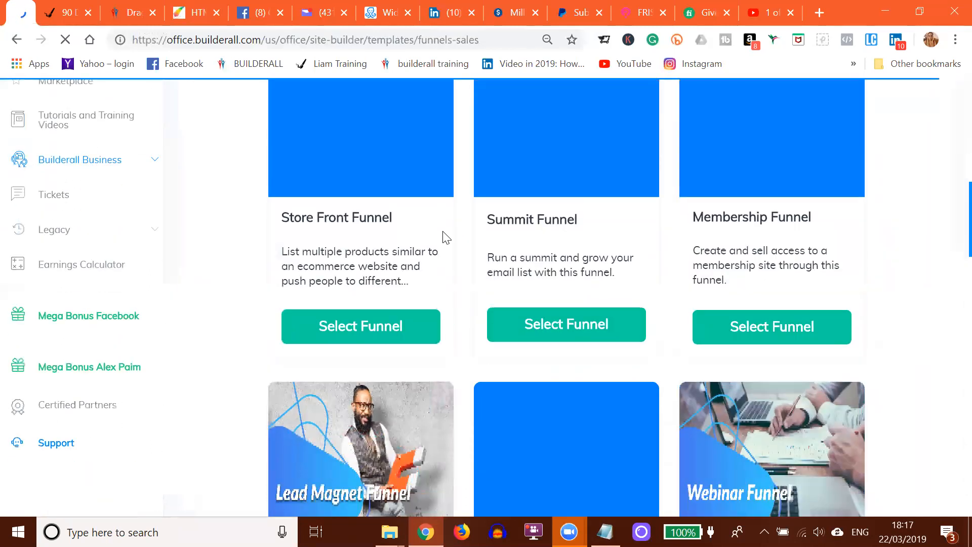
scroll(443, 233, up, 6)
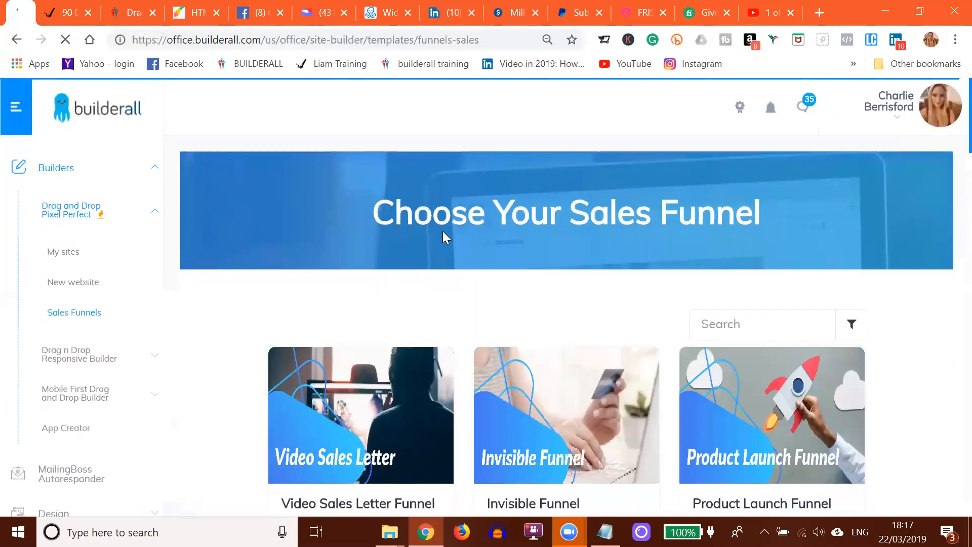
Step: Switch to the open top-leaders-training-basic page and view its 90 Day Challenge headline
click(56, 12)
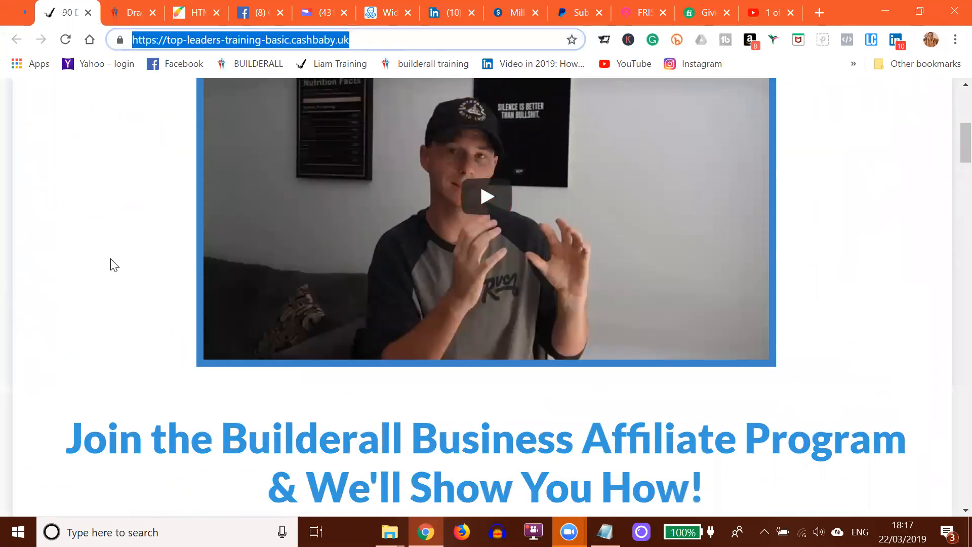
scroll(108, 263, up, 8)
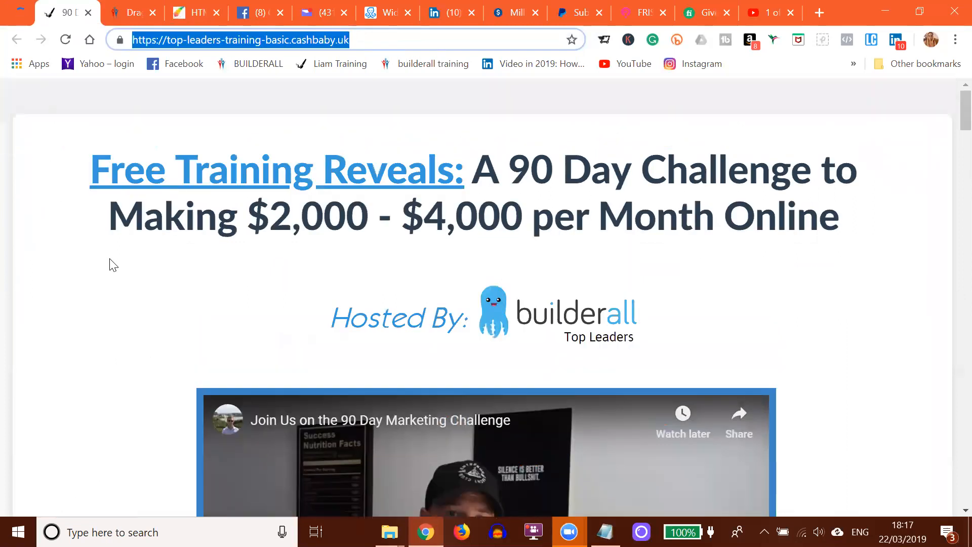